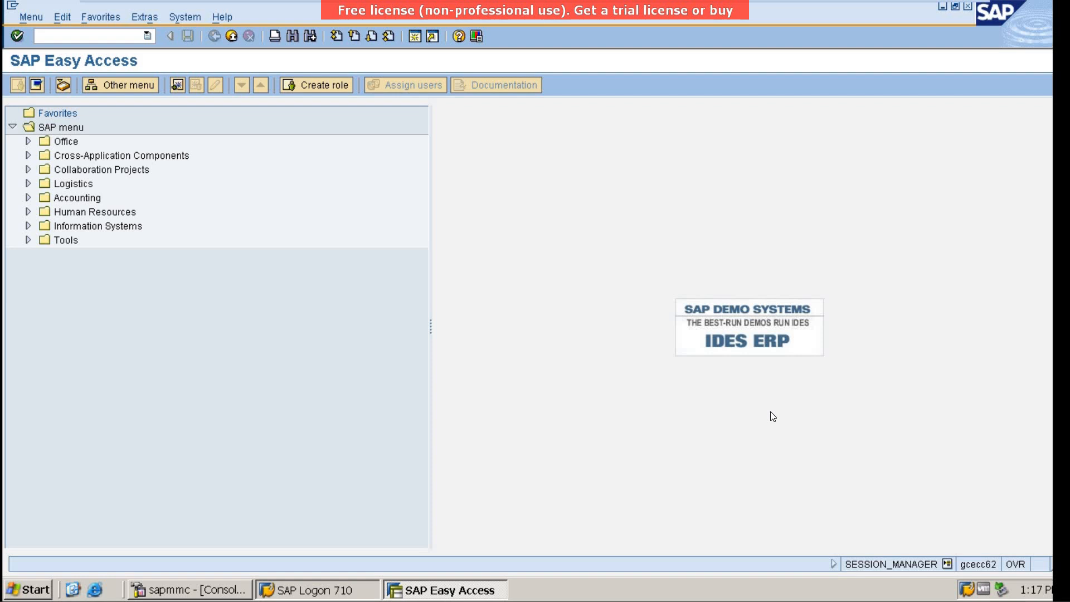
- Start the vendor invoice entry transaction FB60
{"action": "left_click", "coordinate": [82, 36]}
{"action": "type", "text": "fb60"}
{"action": "key", "text": "Return"}
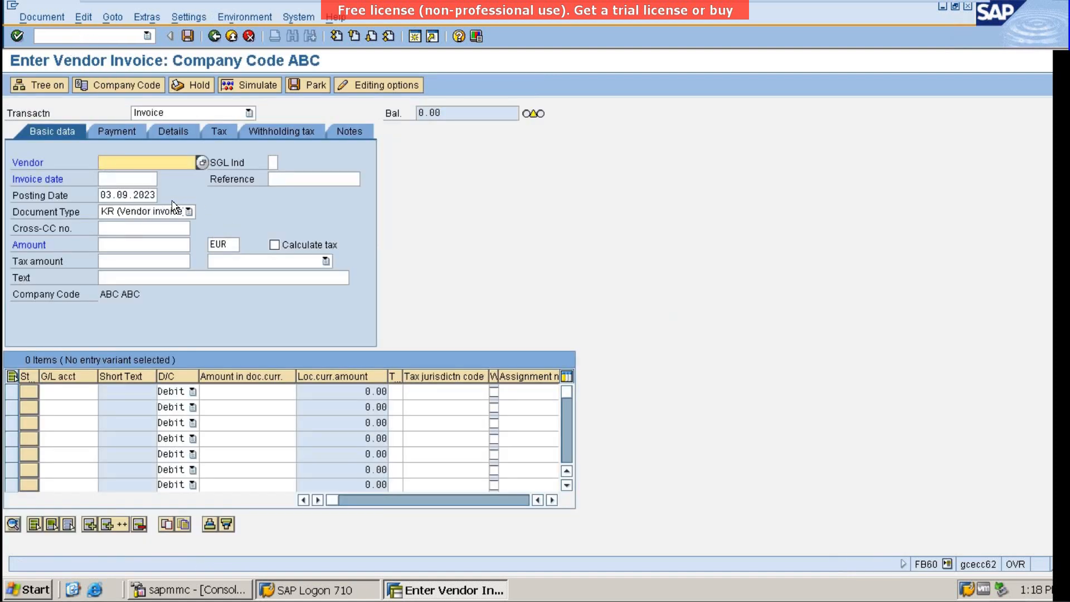
- Fill in the invoice header with vendor 501, invoice date 03.09.2023 and an amount of 250 EUR
{"action": "key", "text": "BackSpace"}
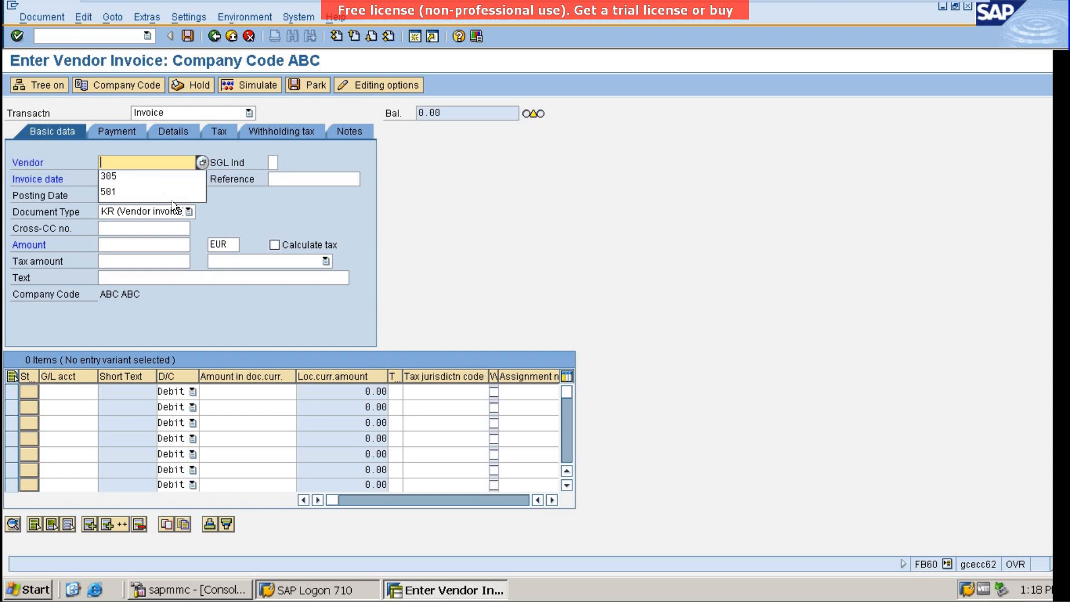
{"action": "left_click", "coordinate": [161, 195]}
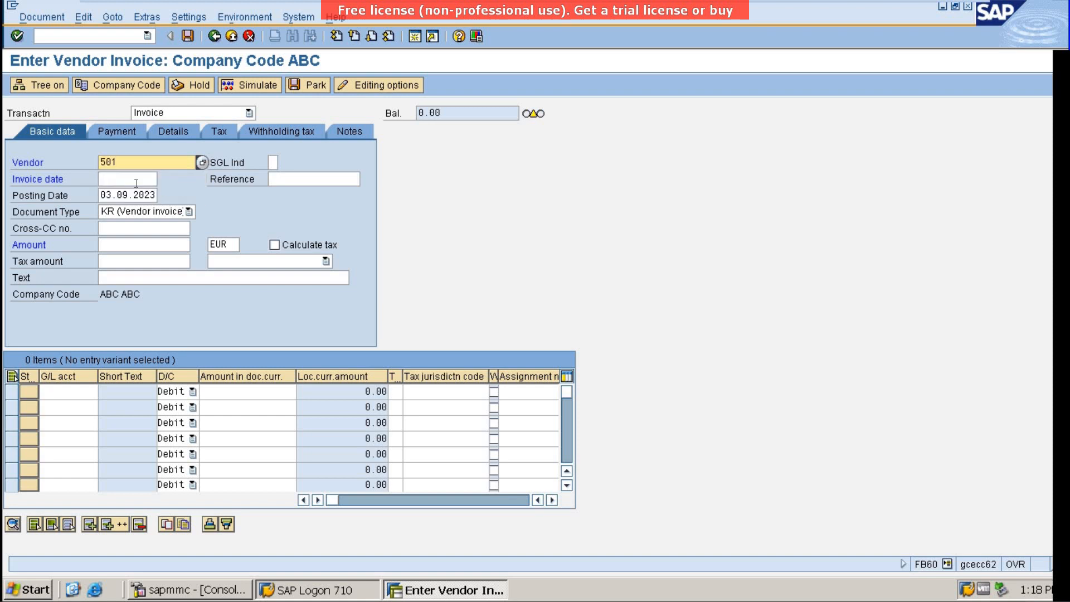
{"action": "left_click", "coordinate": [134, 183]}
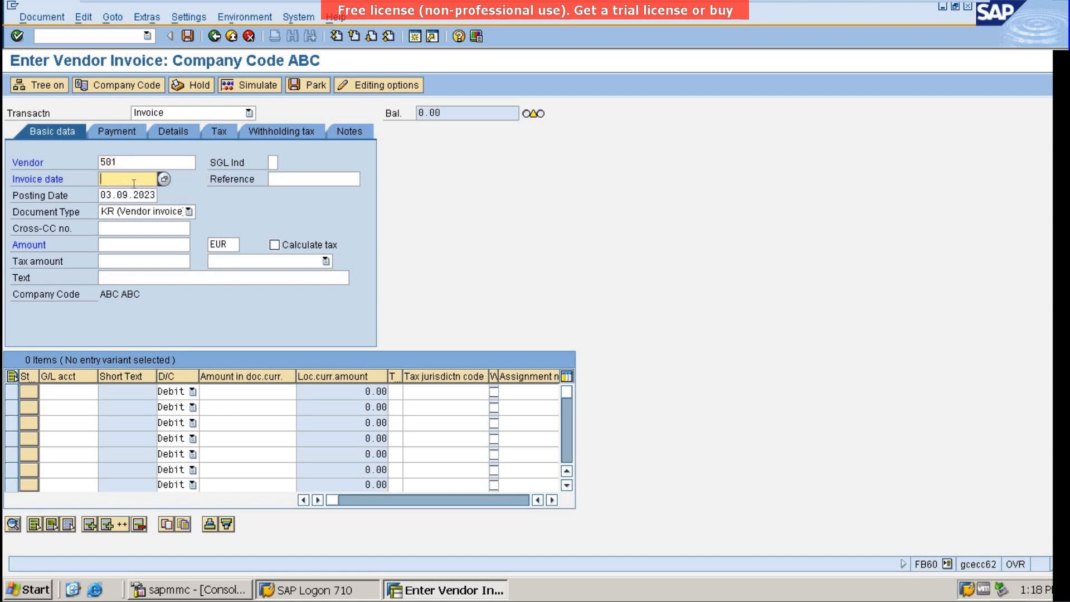
{"action": "type", "text": "03.09.2023"}
{"action": "left_click", "coordinate": [123, 240]}
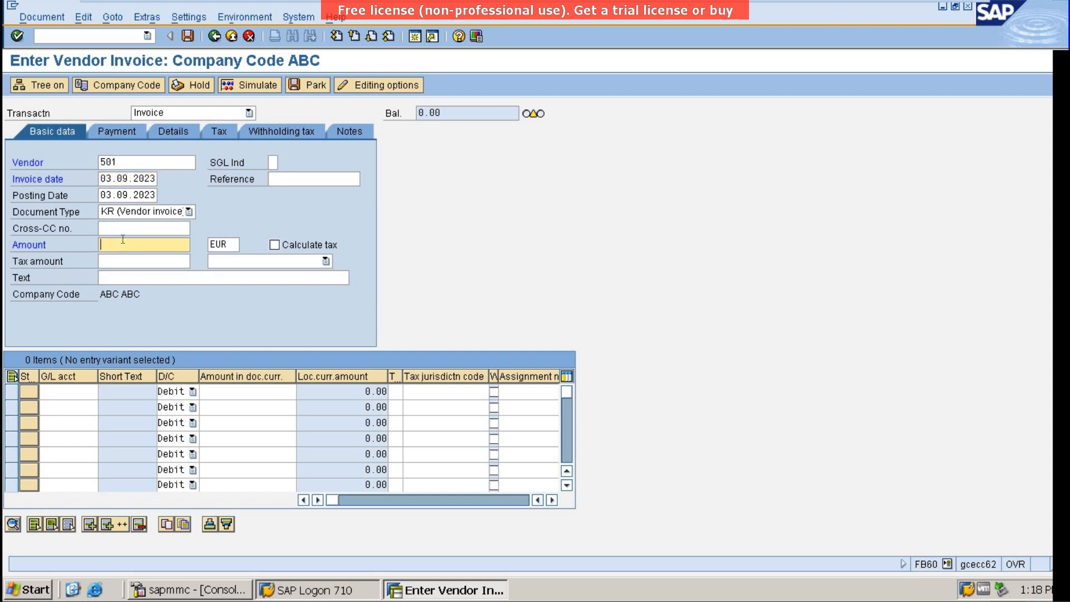
{"action": "type", "text": "250"}
- Enter a debit line item on the Printing Exp G/L account with amount 250 and tax code V0
{"action": "left_click", "coordinate": [95, 391]}
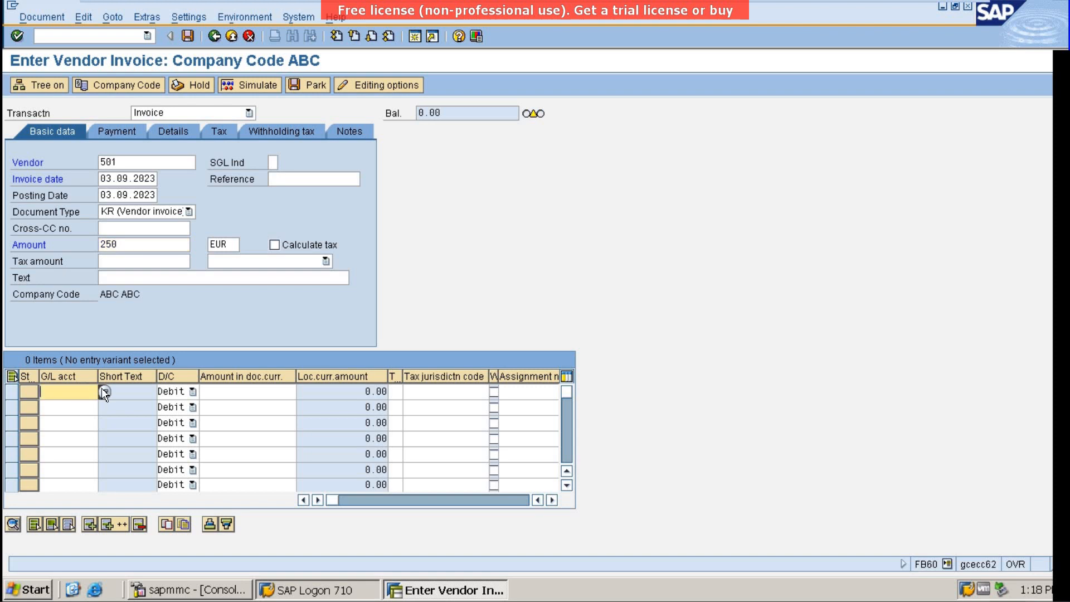
{"action": "left_click", "coordinate": [102, 391]}
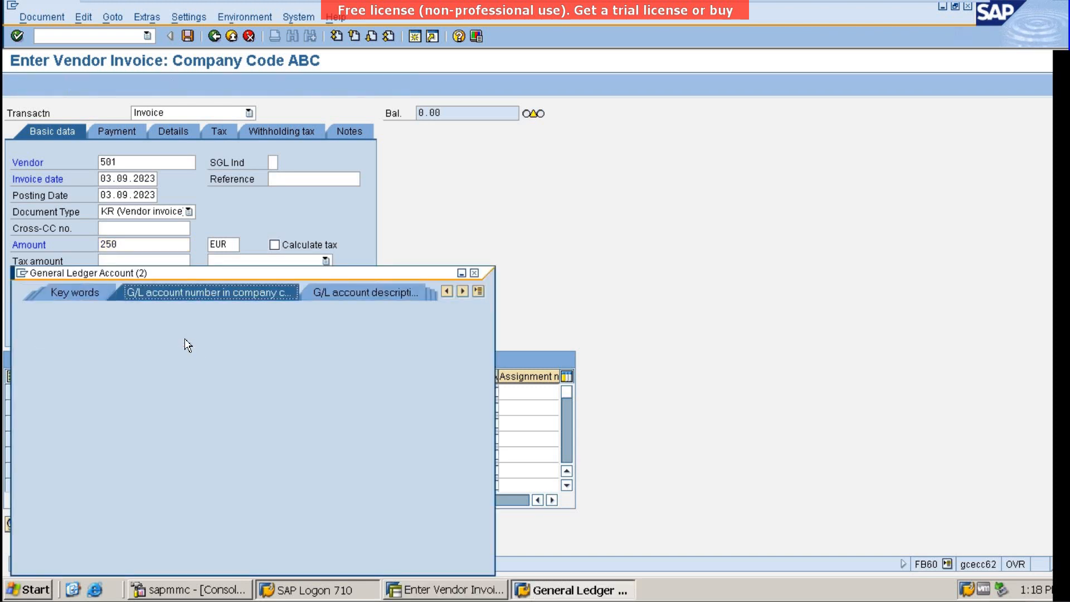
{"action": "key", "text": "Return"}
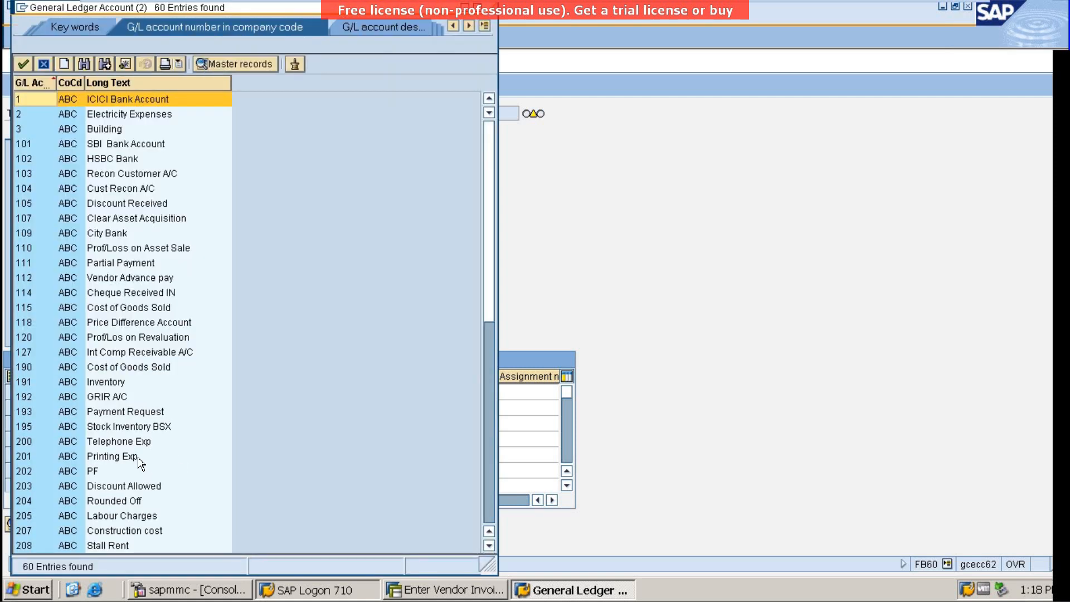
{"action": "left_click", "coordinate": [135, 457]}
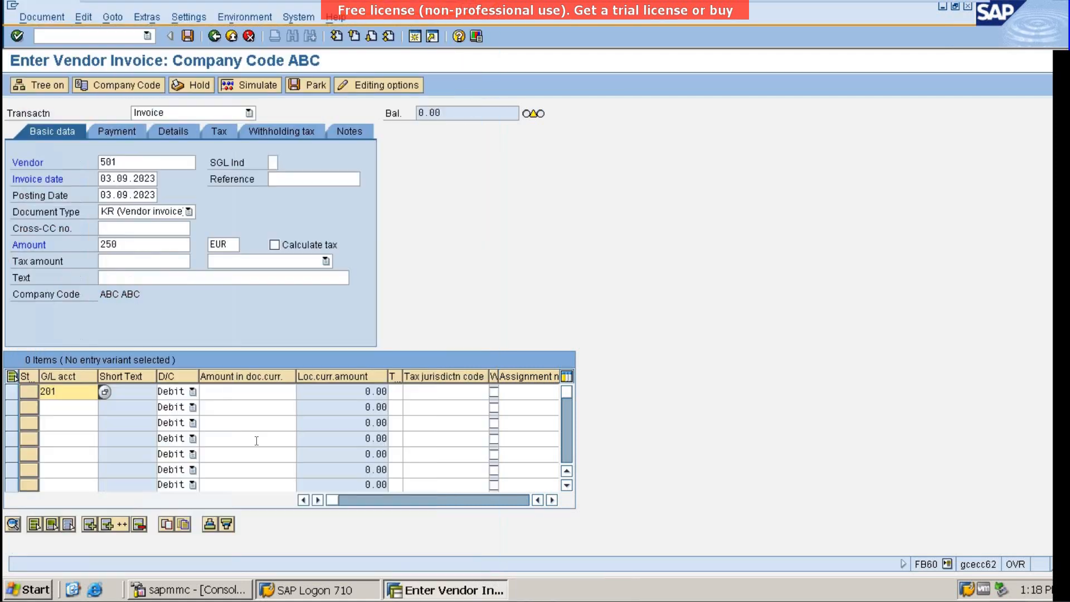
{"action": "left_click", "coordinate": [236, 397]}
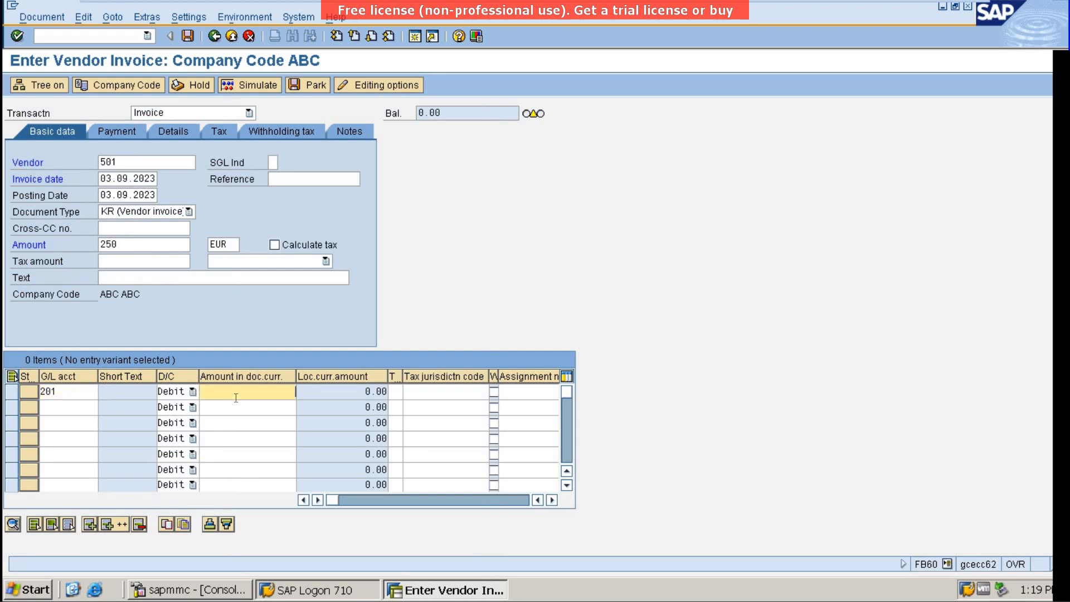
{"action": "type", "text": "250"}
{"action": "left_click", "coordinate": [399, 393]}
{"action": "left_click", "coordinate": [398, 394]}
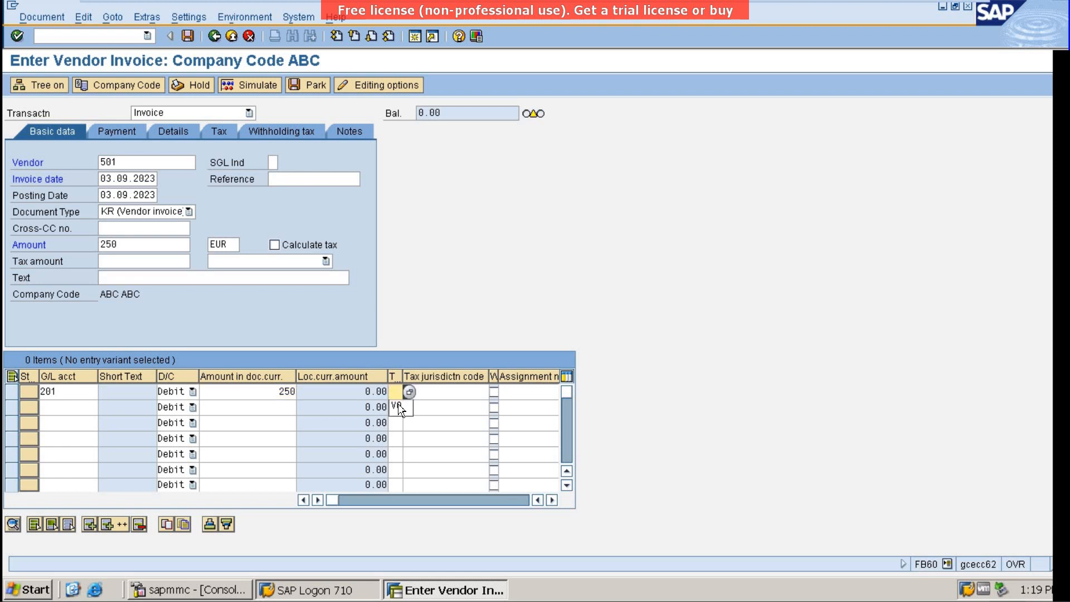
{"action": "left_click", "coordinate": [400, 406]}
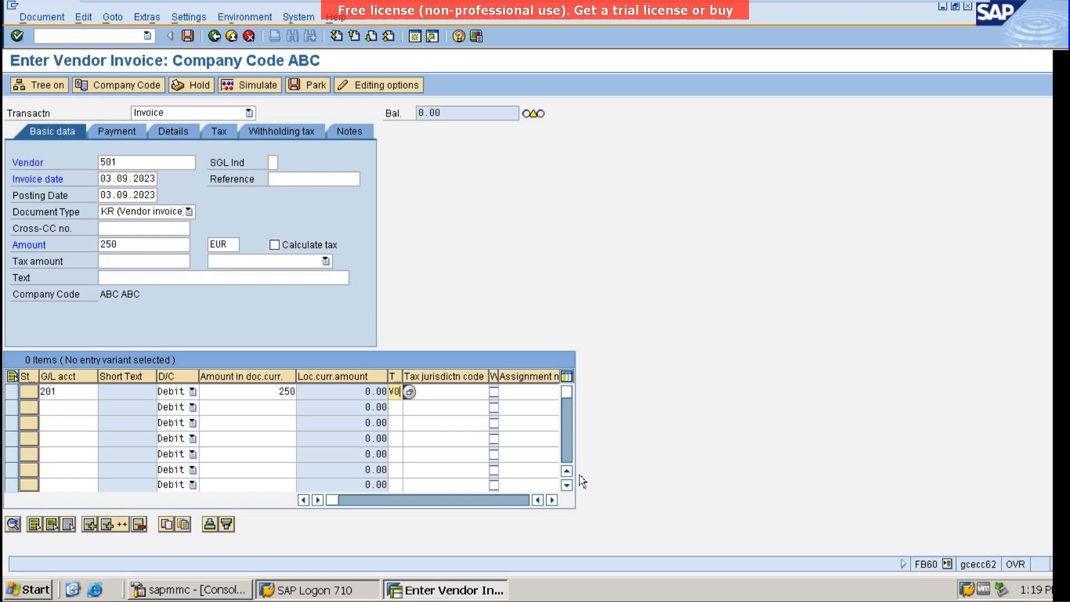
- Assign cost center SE3 (Admin Expenses) to the Printing Exp line item
{"action": "left_click", "coordinate": [552, 500]}
{"action": "left_click", "coordinate": [553, 500]}
{"action": "left_click", "coordinate": [553, 500]}
{"action": "left_click", "coordinate": [553, 500]}
{"action": "left_click", "coordinate": [553, 501]}
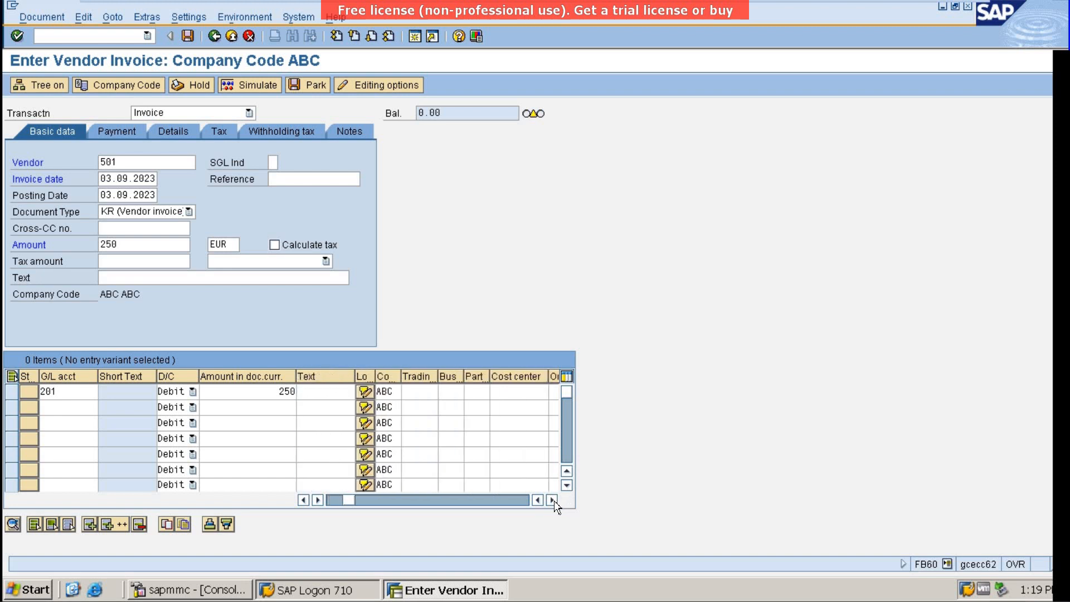
{"action": "left_click", "coordinate": [553, 501]}
{"action": "left_click", "coordinate": [469, 390]}
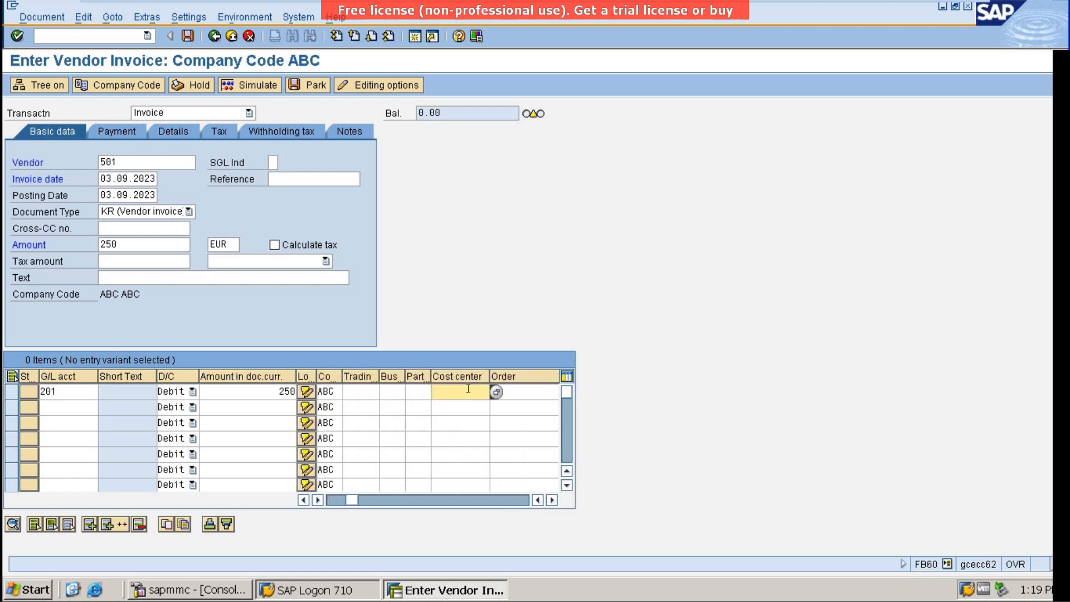
{"action": "type", "text": "SE3"}
{"action": "left_click", "coordinate": [496, 392]}
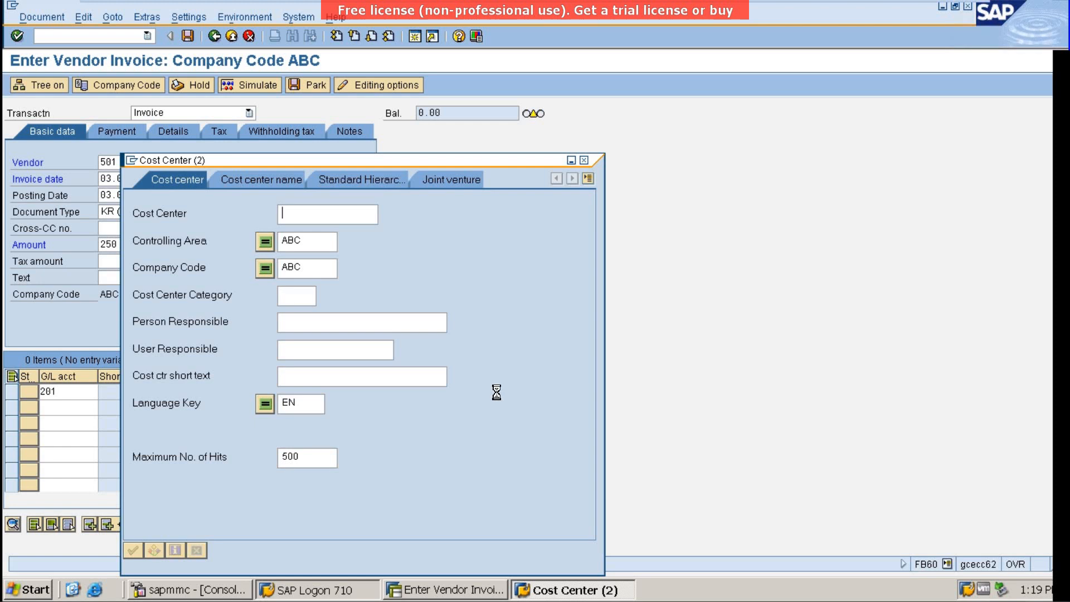
{"action": "key", "text": "Return"}
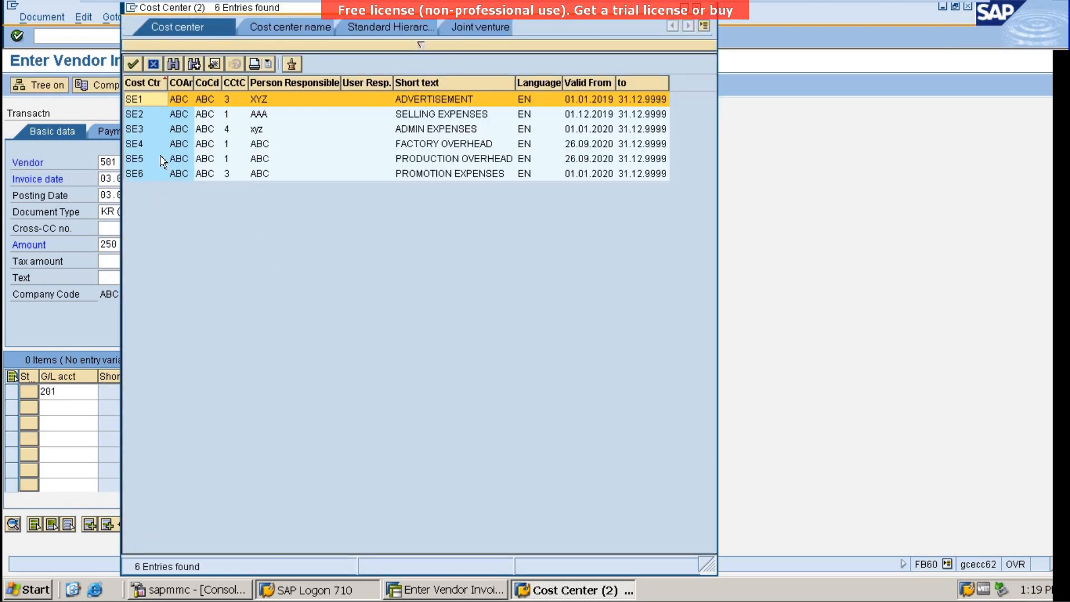
{"action": "double_click", "coordinate": [142, 129]}
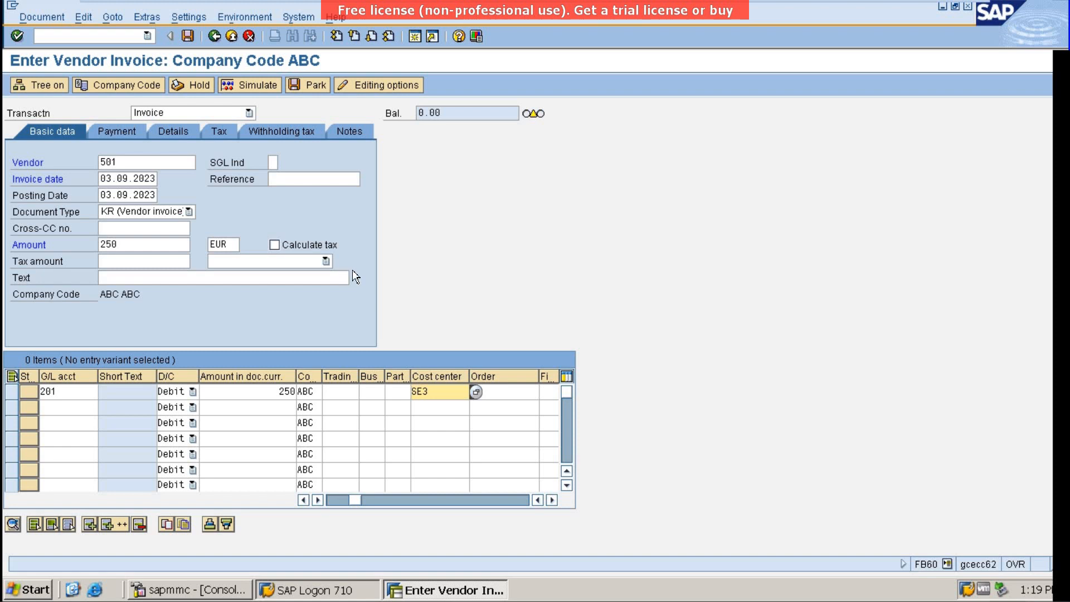
- Set the invoice reference to 6+5, simulate the vendor invoice and post it
{"action": "left_click", "coordinate": [270, 85]}
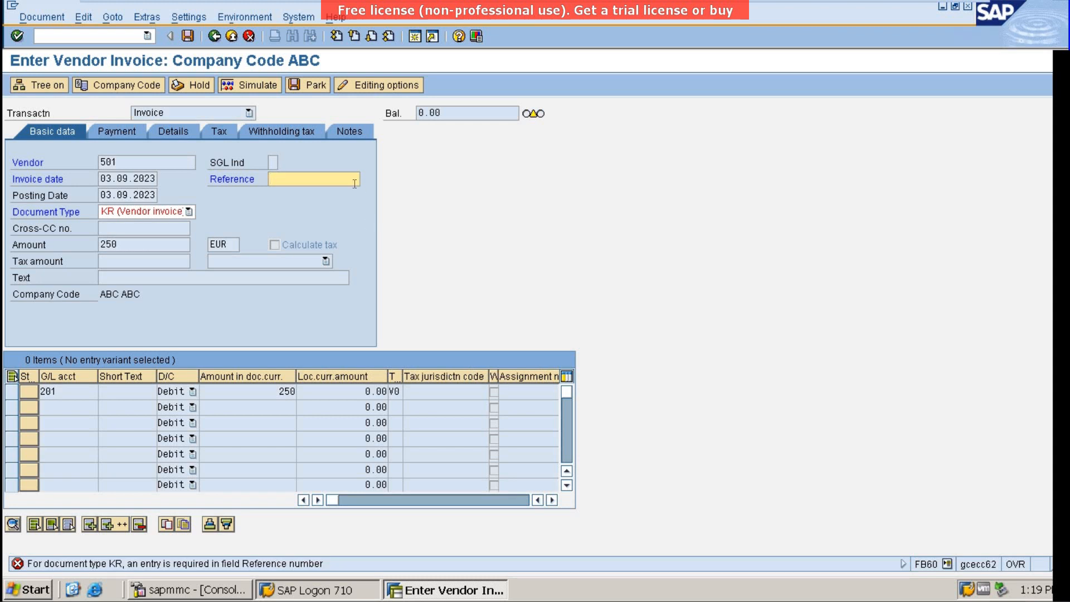
{"action": "type", "text": "6+5"}
{"action": "left_click", "coordinate": [256, 81]}
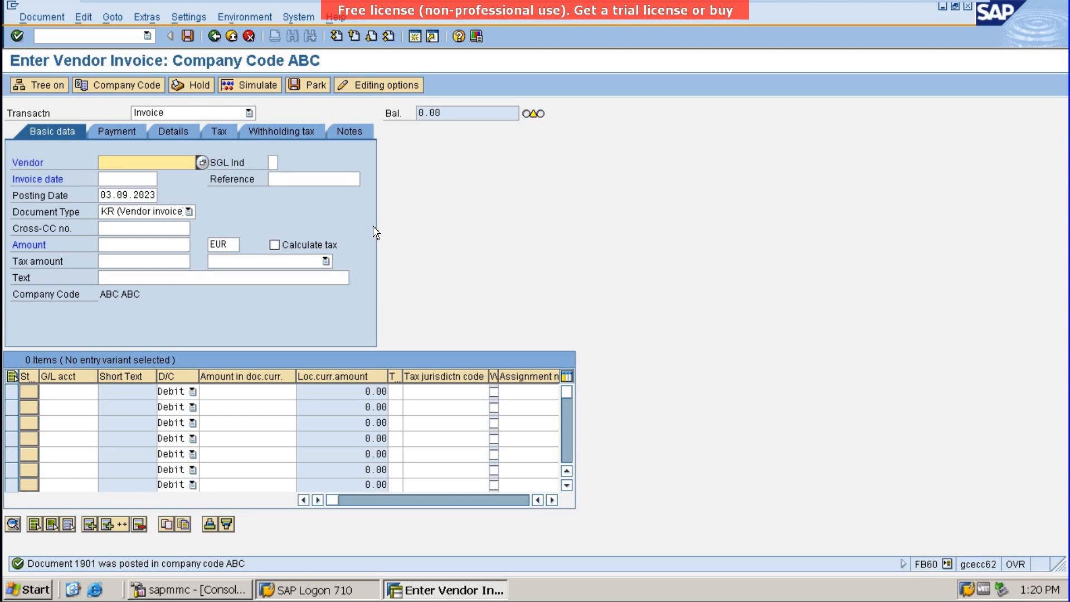
- Display the vendor invoice just posted in company code ABC using transaction FB03
{"action": "left_click", "coordinate": [54, 34]}
{"action": "type", "text": "/"}
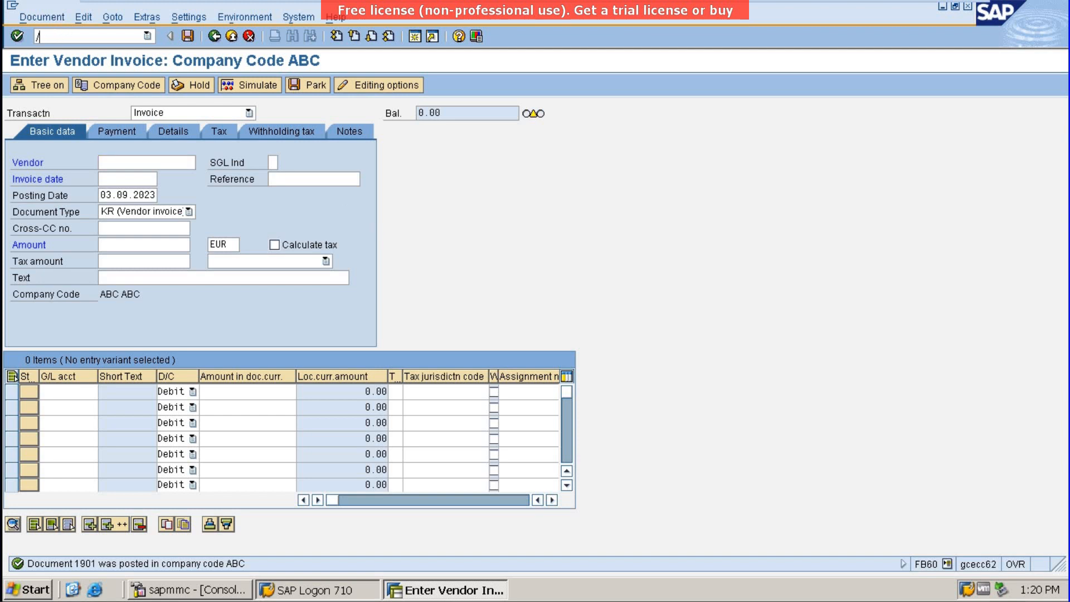
{"action": "type", "text": "nfb03"}
{"action": "key", "text": "Return"}
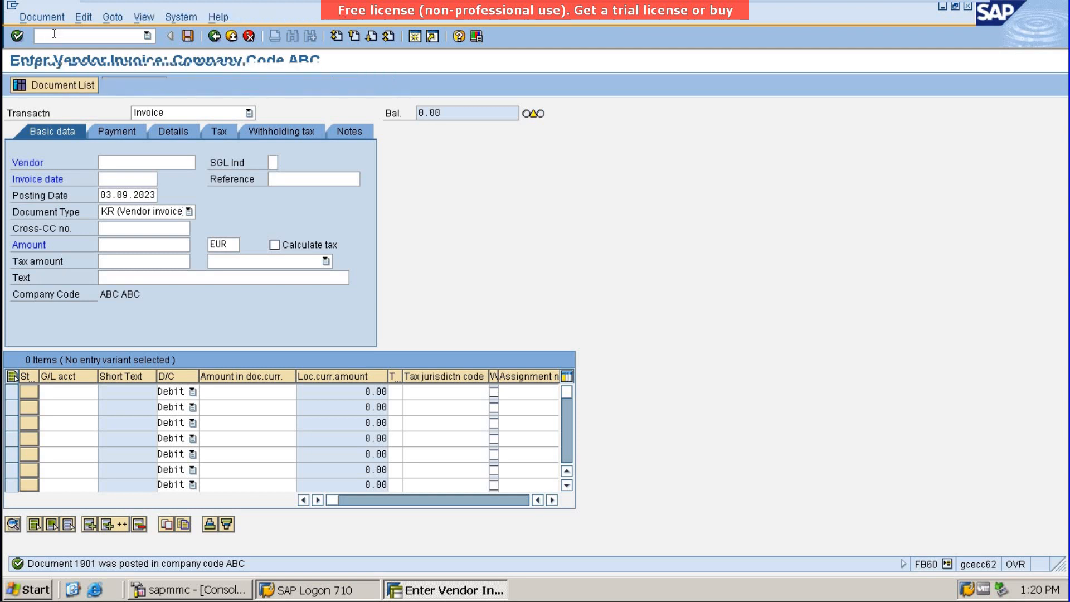
{"action": "key", "text": "Return"}
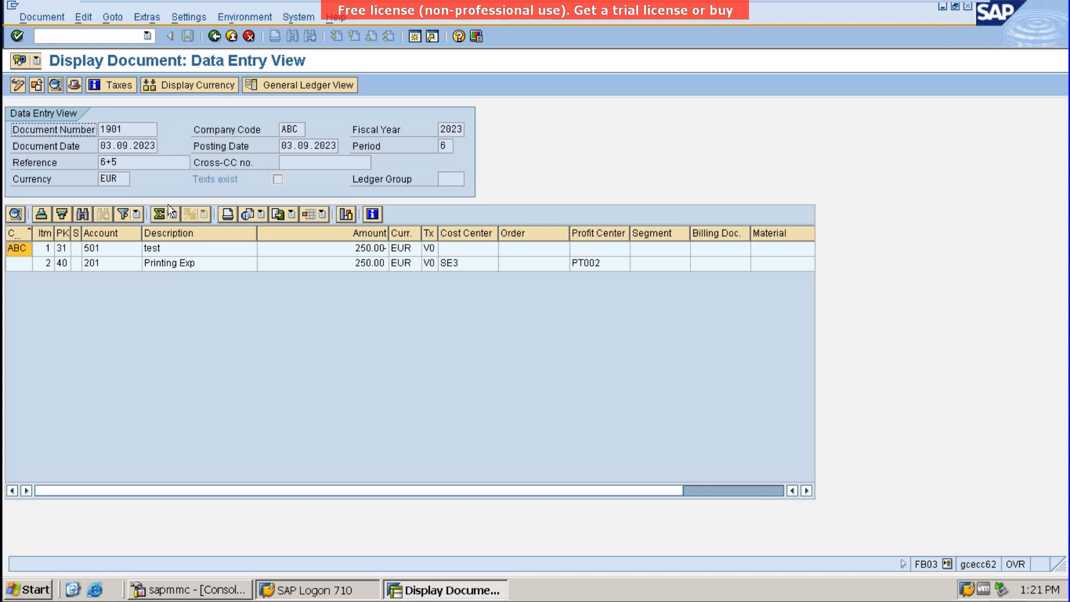
- Examine the amounts, tax codes and cost center on the vendor and Printing Exp lines of the posted document
{"action": "left_click", "coordinate": [180, 263]}
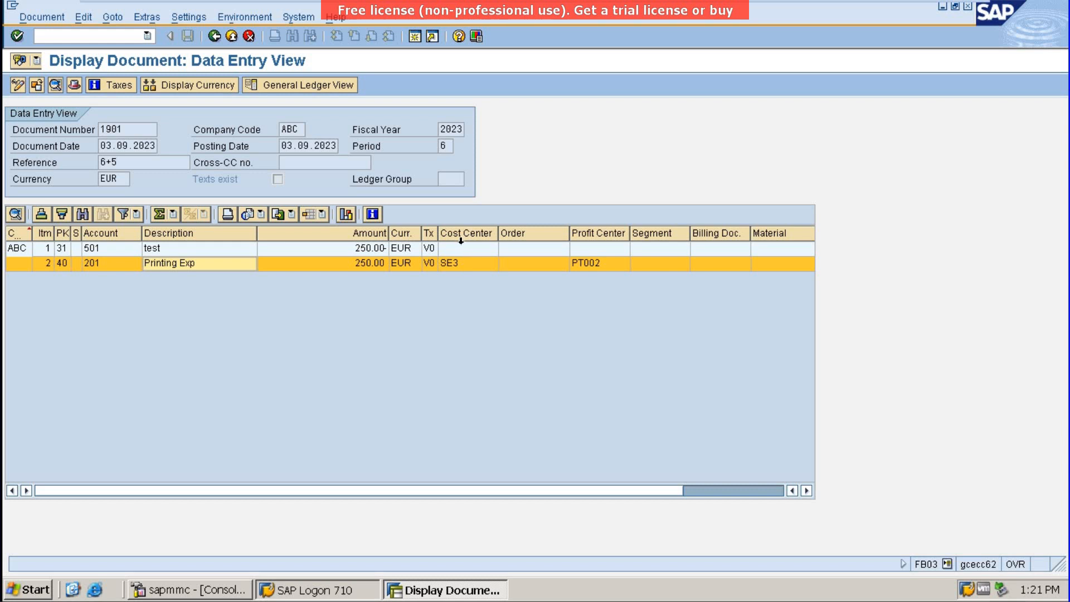
{"action": "left_click", "coordinate": [461, 259]}
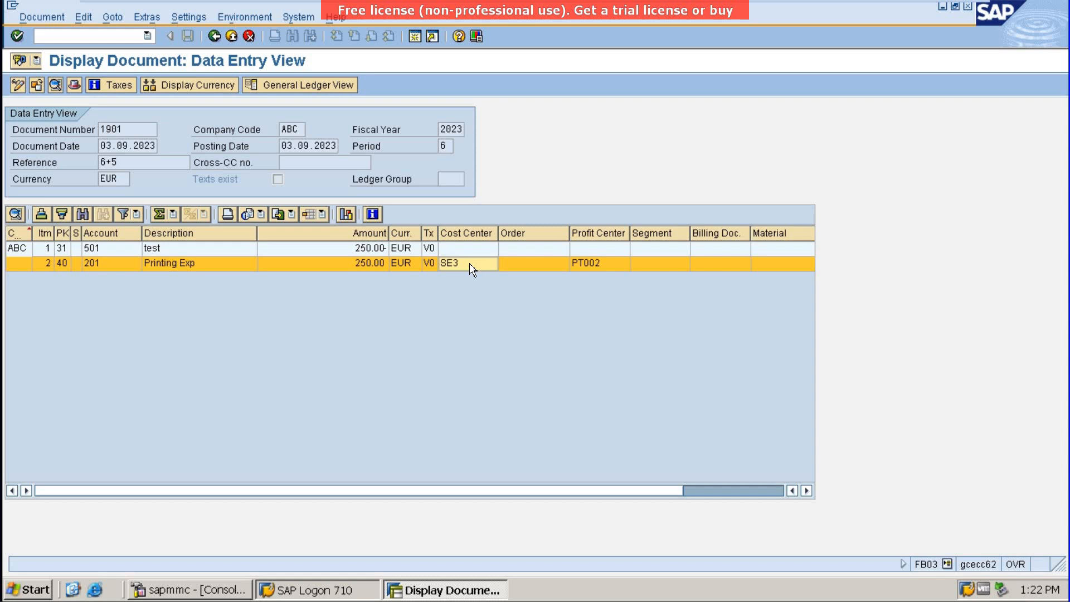
{"action": "left_click", "coordinate": [318, 248]}
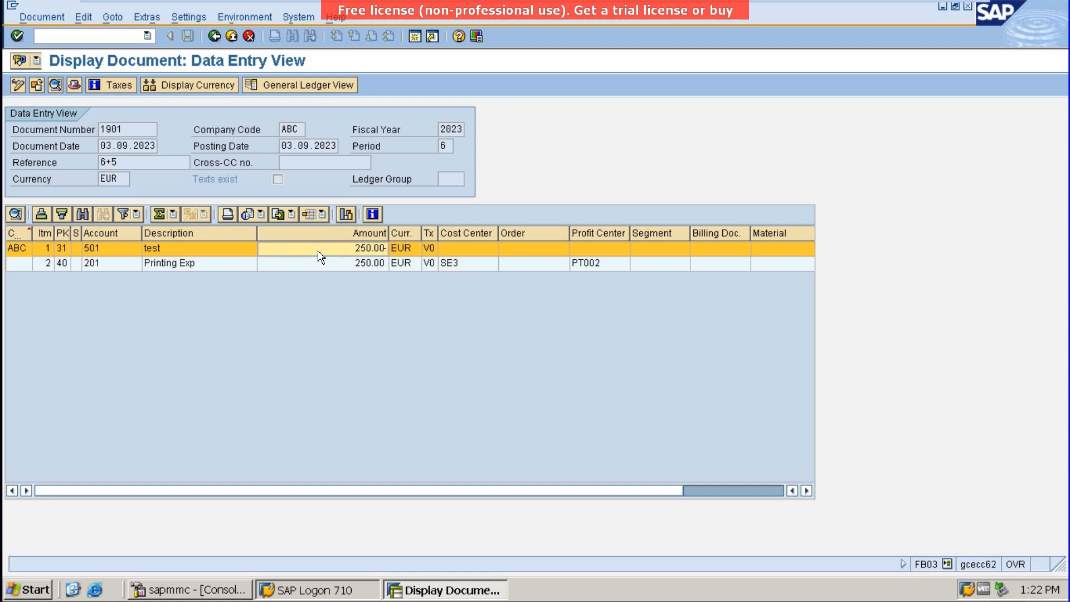
{"action": "left_click", "coordinate": [252, 264]}
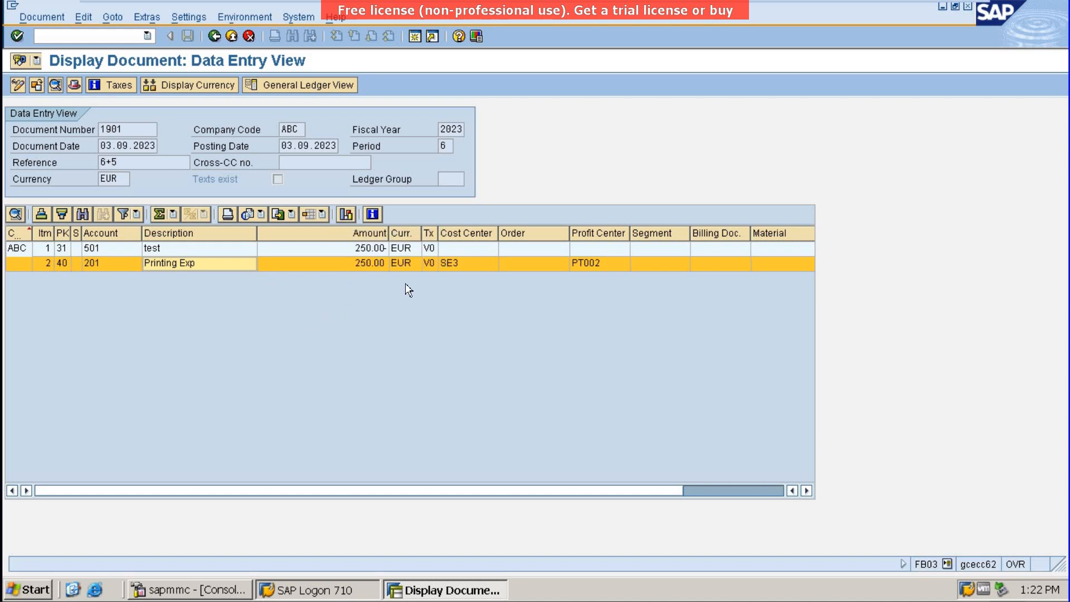
{"action": "left_click", "coordinate": [433, 248]}
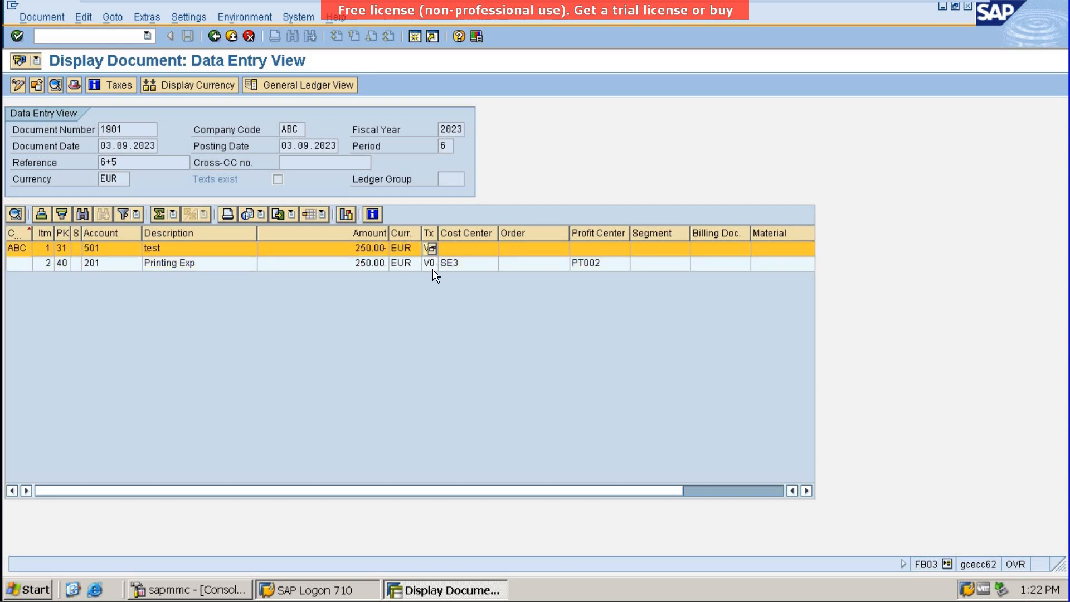
{"action": "left_click", "coordinate": [431, 264]}
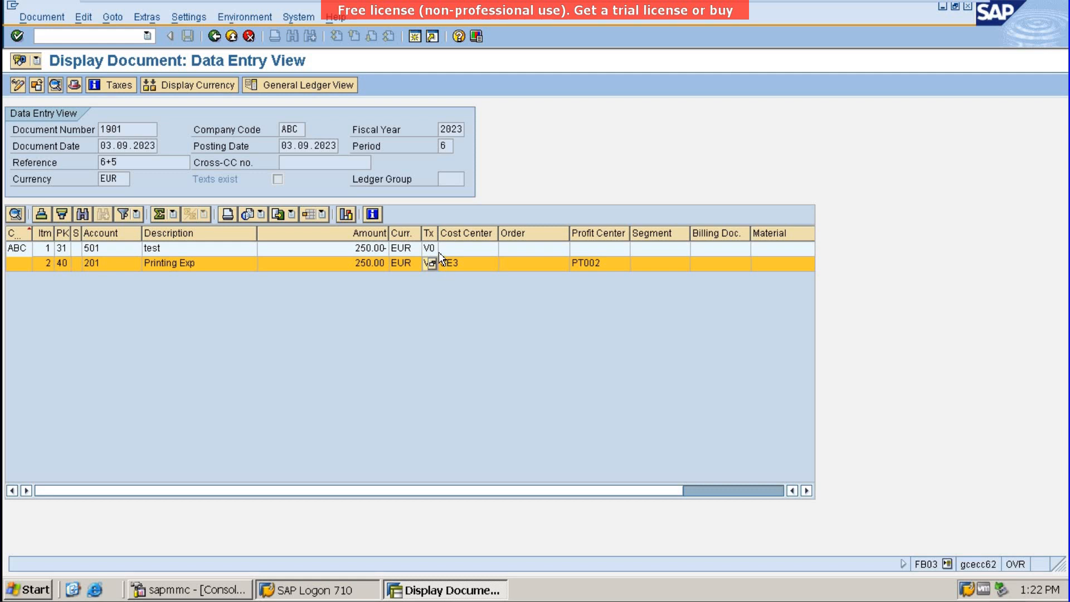
{"action": "left_click", "coordinate": [429, 247]}
{"action": "left_click", "coordinate": [429, 266]}
{"action": "left_click", "coordinate": [370, 266]}
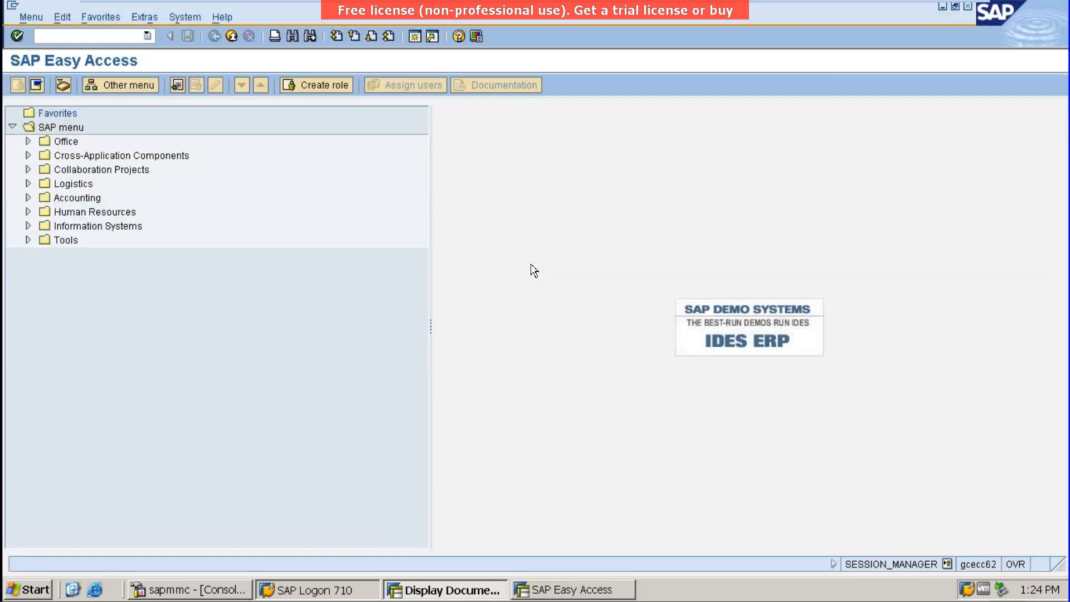
- Run the actual cost line items report KSB1 for cost center SE3 in a new session
{"action": "type", "text": "ksb1"}
{"action": "key", "text": "Return"}
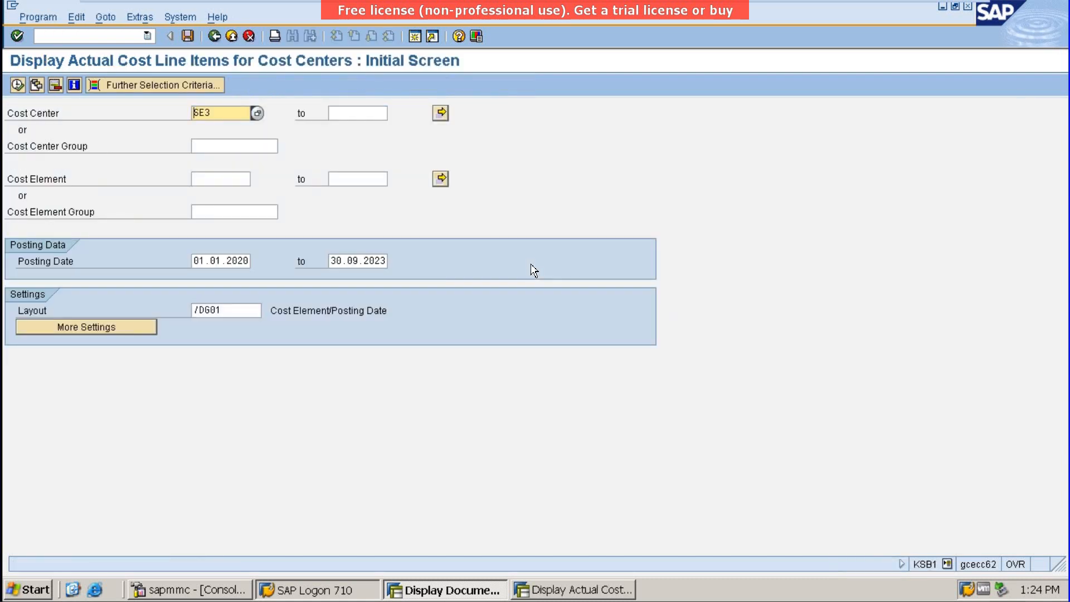
{"action": "left_click", "coordinate": [18, 85]}
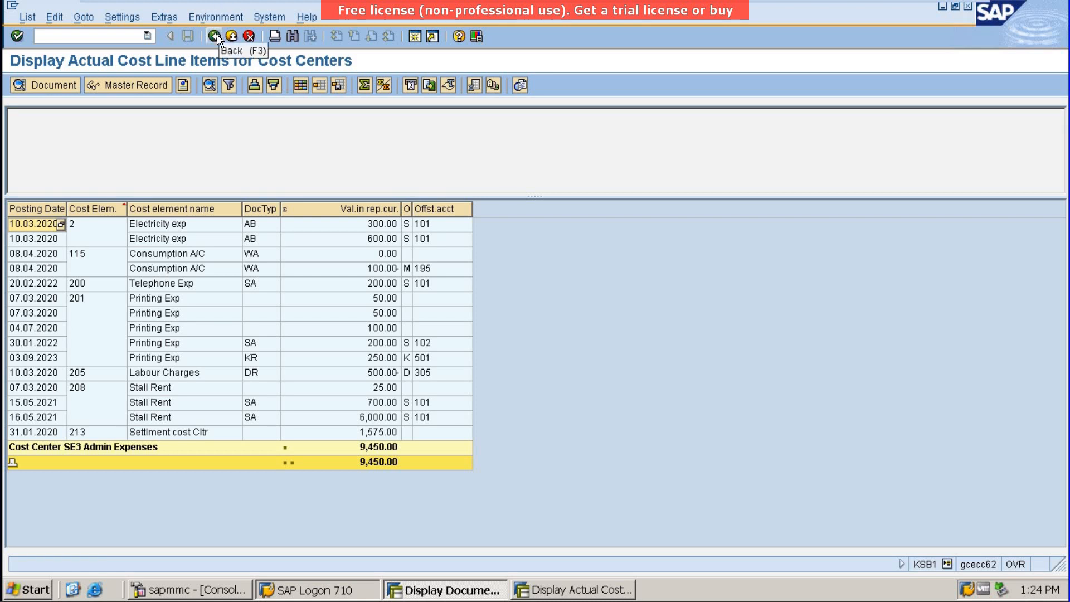
- Rerun the actual cost line items report for cost center SE3 with the posting date range starting 01.09.2023
{"action": "left_click", "coordinate": [214, 36]}
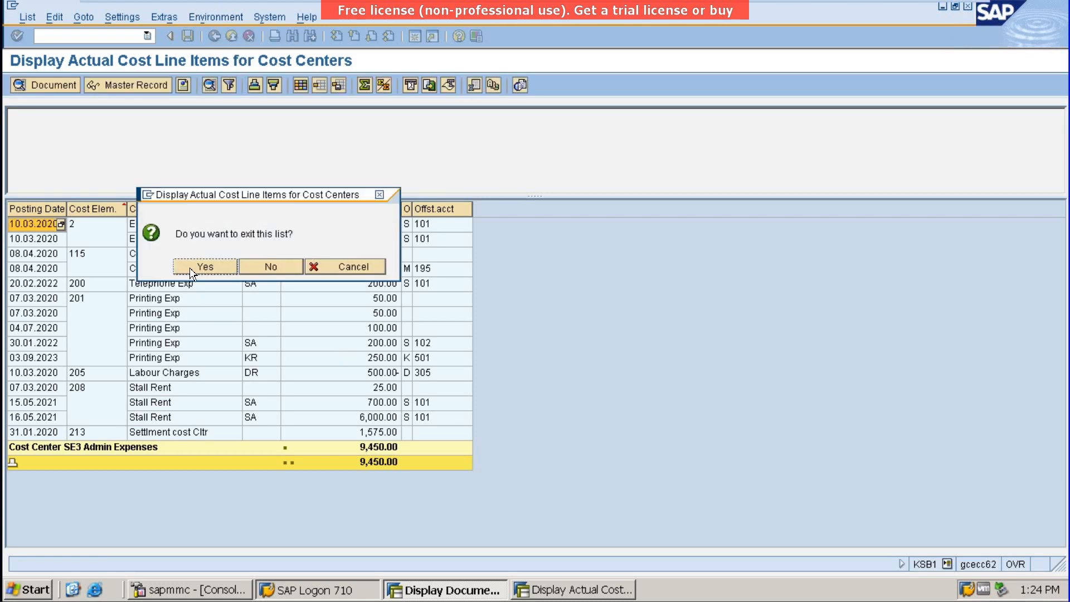
{"action": "left_click", "coordinate": [191, 264]}
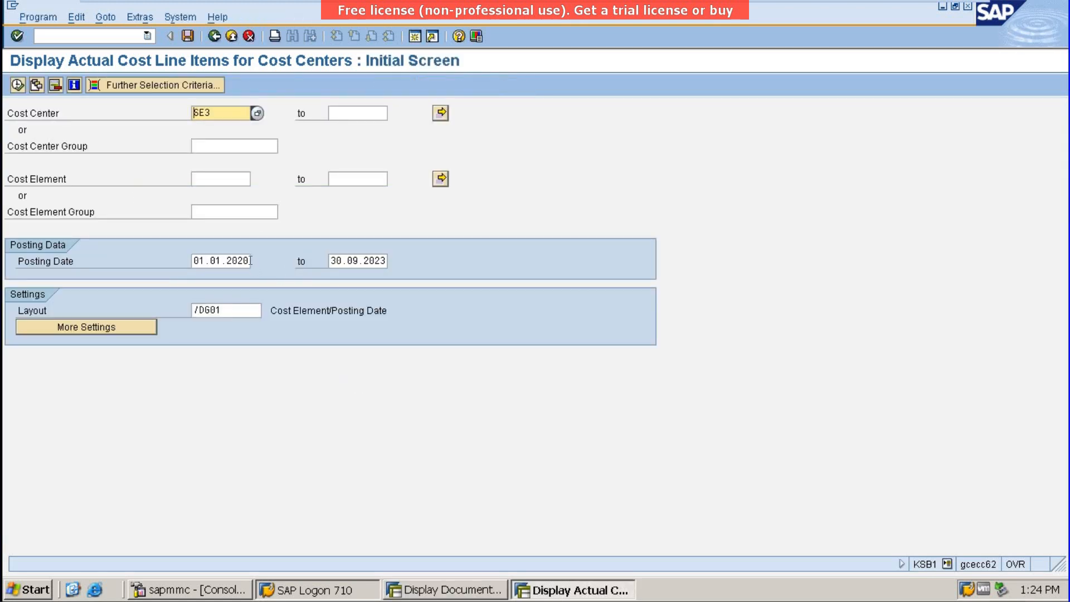
{"action": "left_click", "coordinate": [250, 260]}
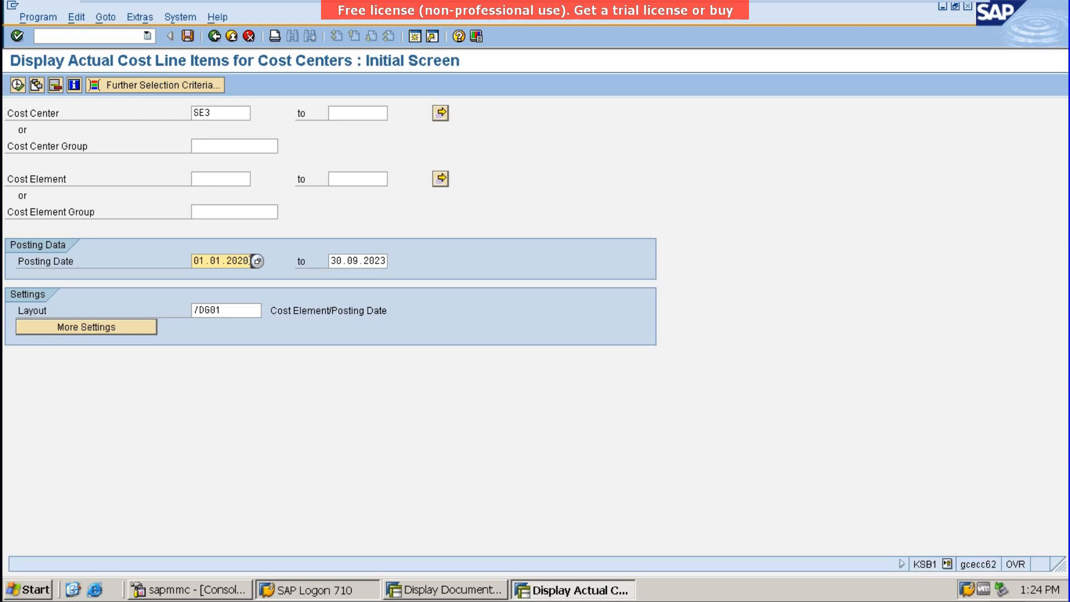
{"action": "key", "text": "BackSpace"}
{"action": "key", "text": "BackSpace"}
{"action": "key", "text": "BackSpace"}
{"action": "key", "text": "BackSpace"}
{"action": "key", "text": "BackSpace"}
{"action": "key", "text": "BackSpace"}
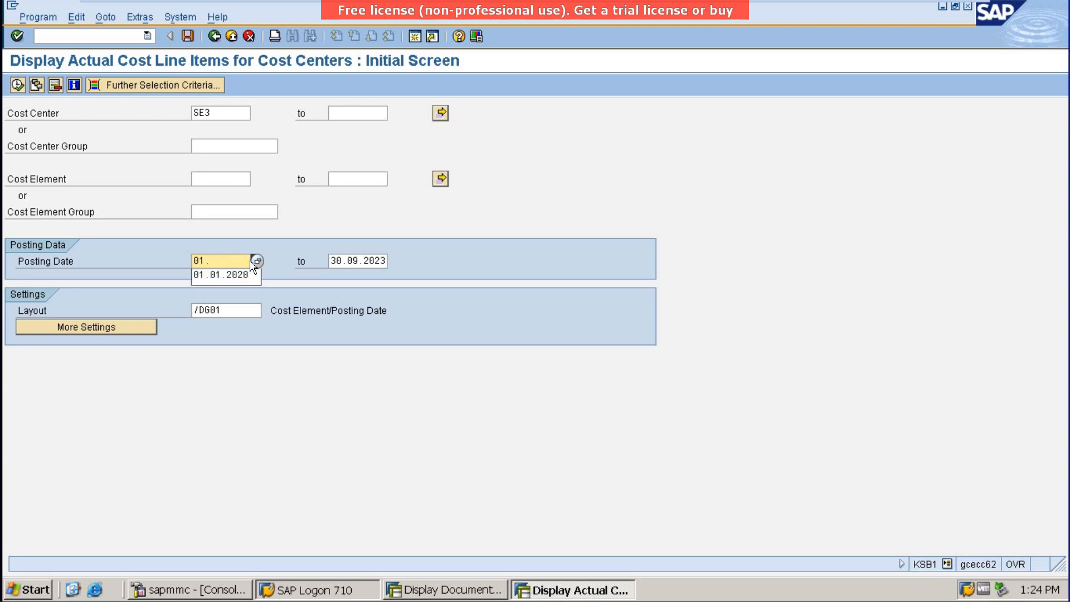
{"action": "type", "text": "09.2023"}
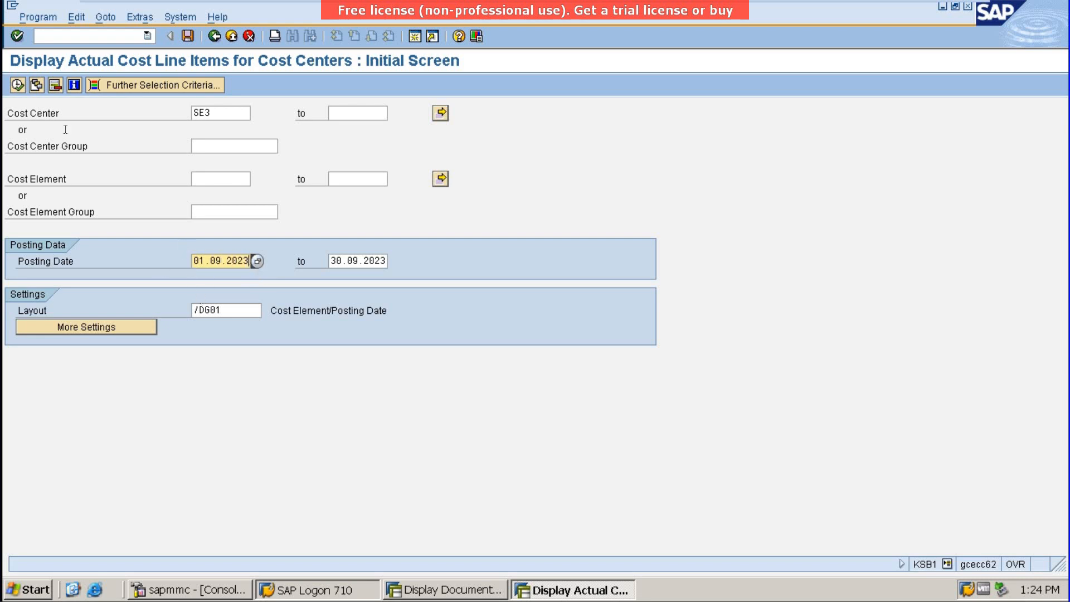
{"action": "left_click", "coordinate": [17, 85]}
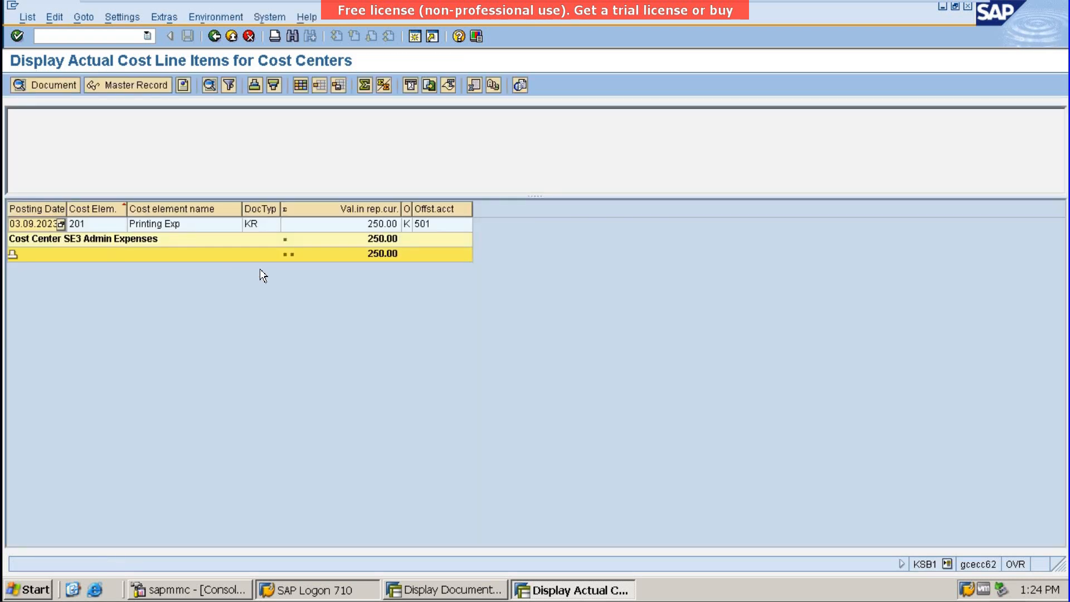
- Compare the Printing Exp line in the cost center report with the Printing Exp line of the posted vendor invoice
{"action": "left_click", "coordinate": [373, 224]}
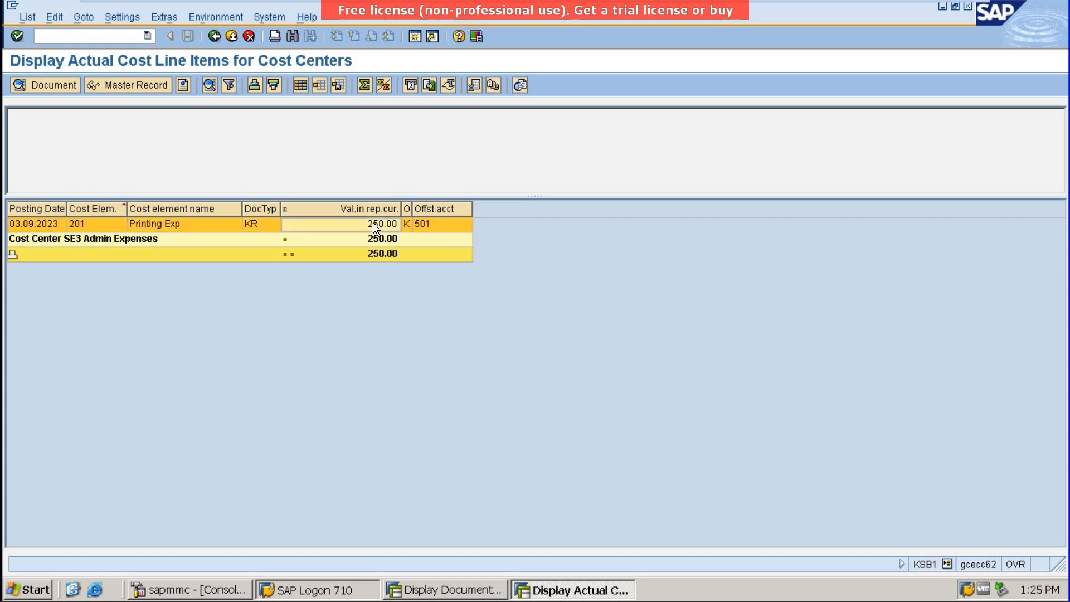
{"action": "double_click", "coordinate": [373, 223]}
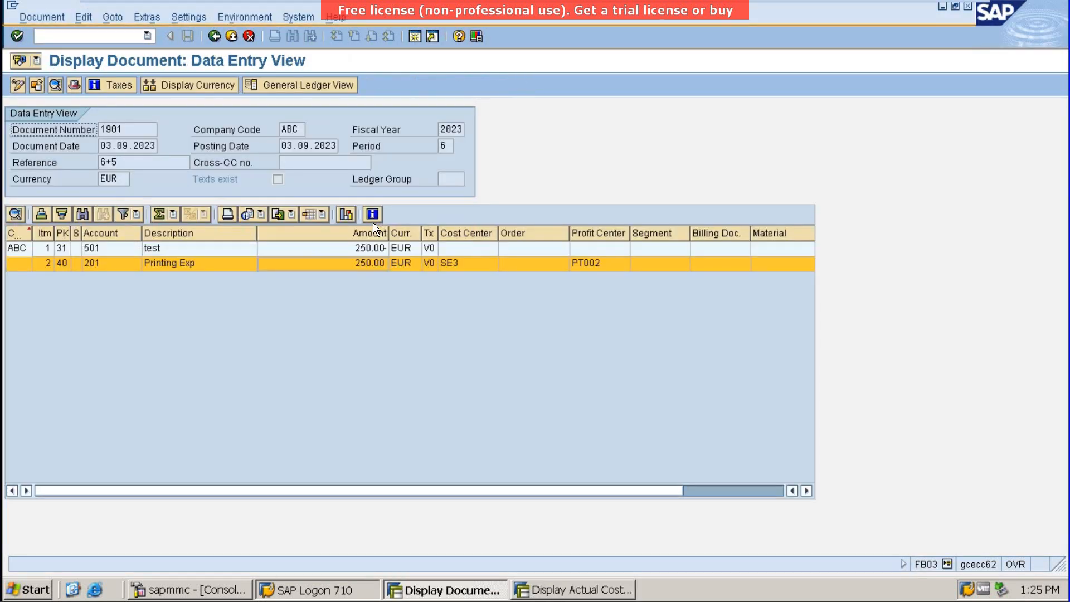
{"action": "key", "text": "alt+Tab"}
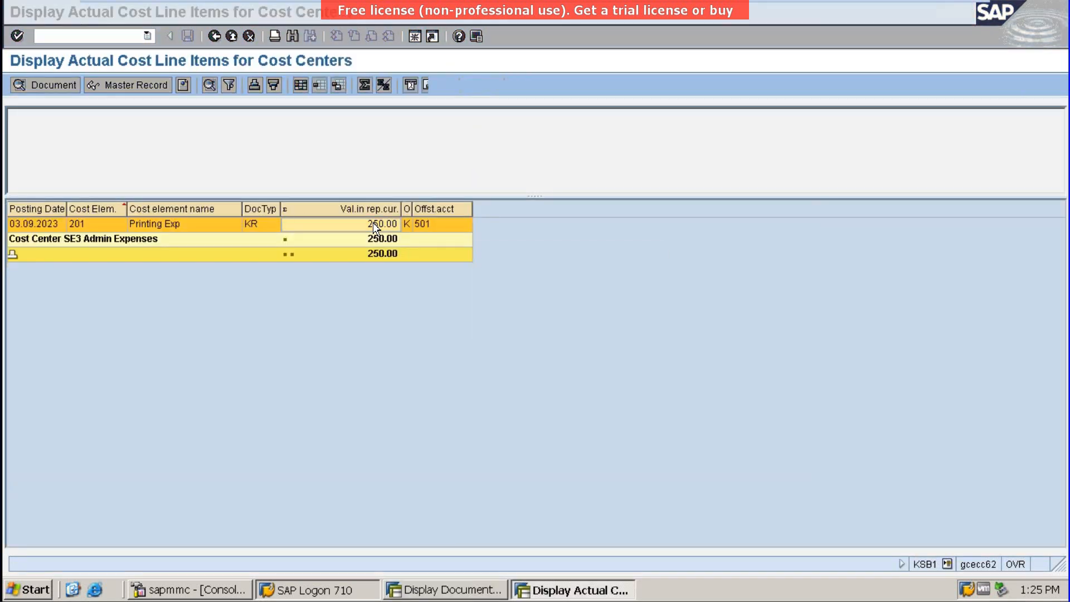
{"action": "key", "text": "alt+Tab"}
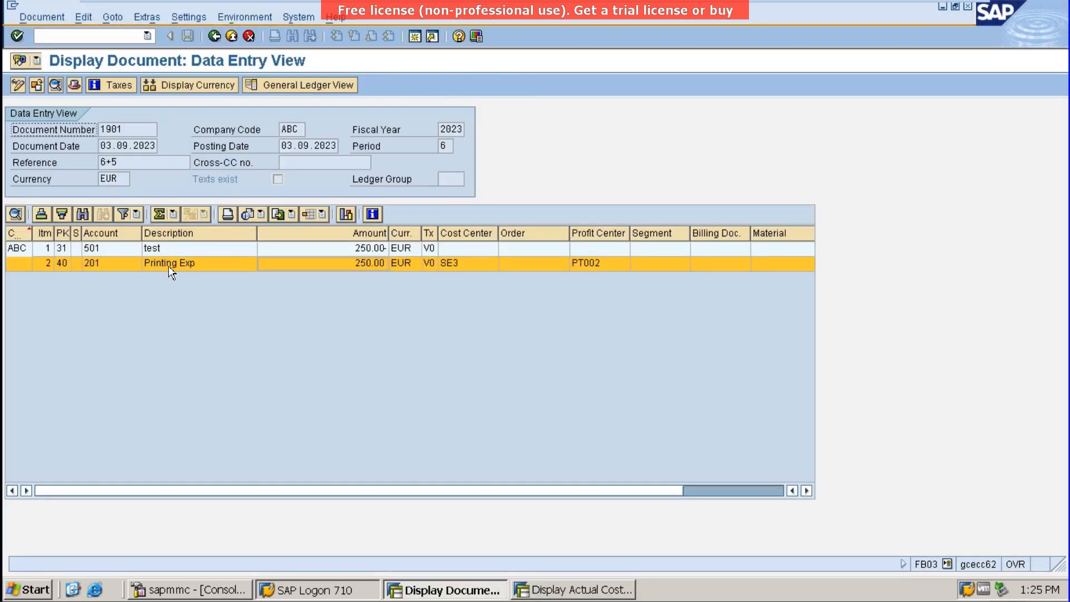
{"action": "left_click", "coordinate": [171, 263]}
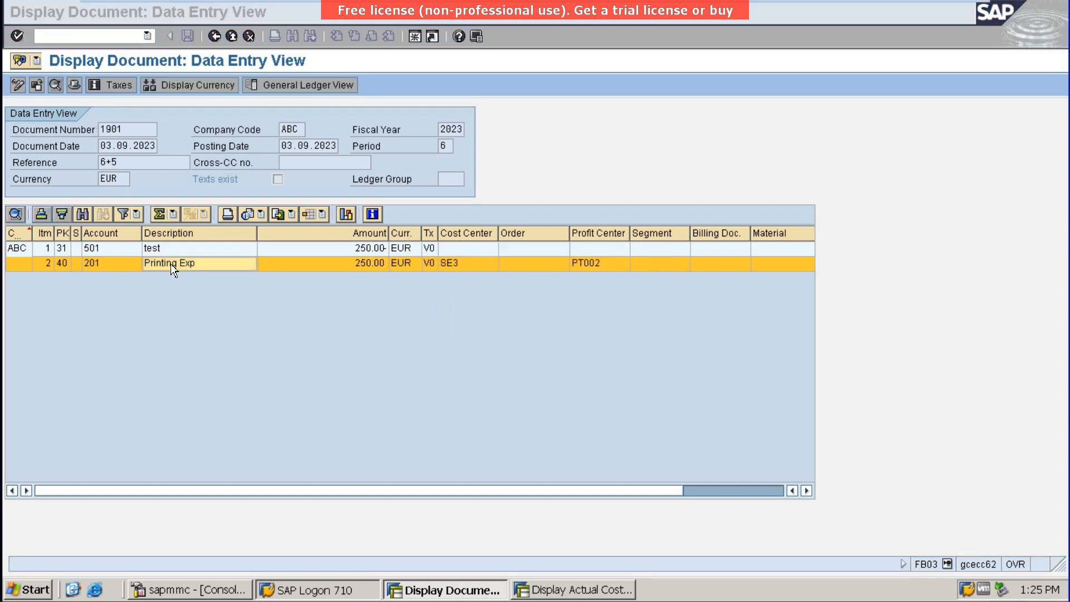
{"action": "key", "text": "alt+Tab"}
{"action": "key", "text": "alt+Tab"}
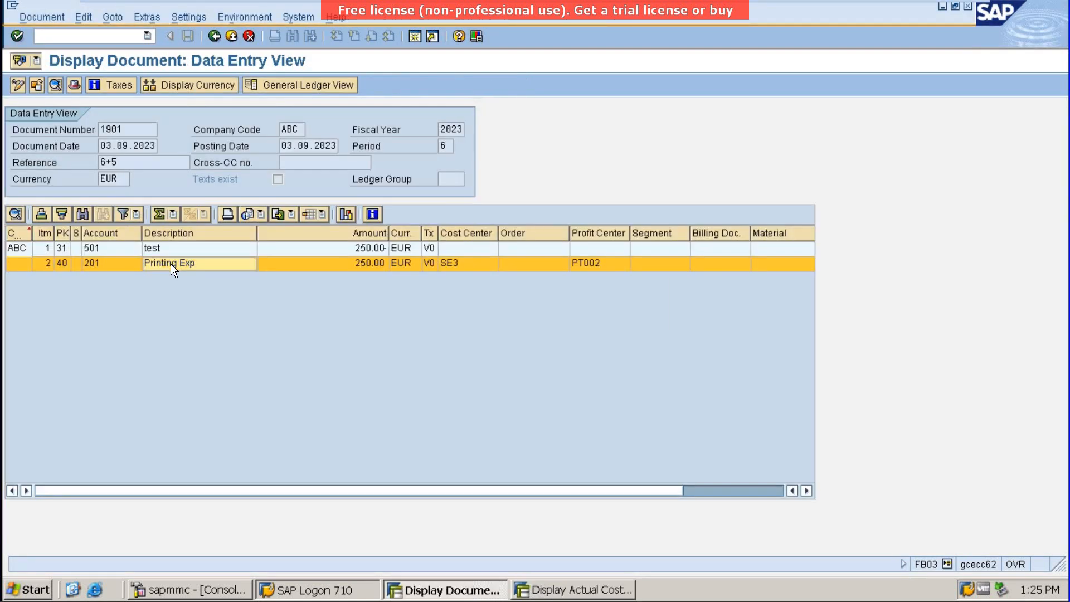
{"action": "key", "text": "alt+Tab"}
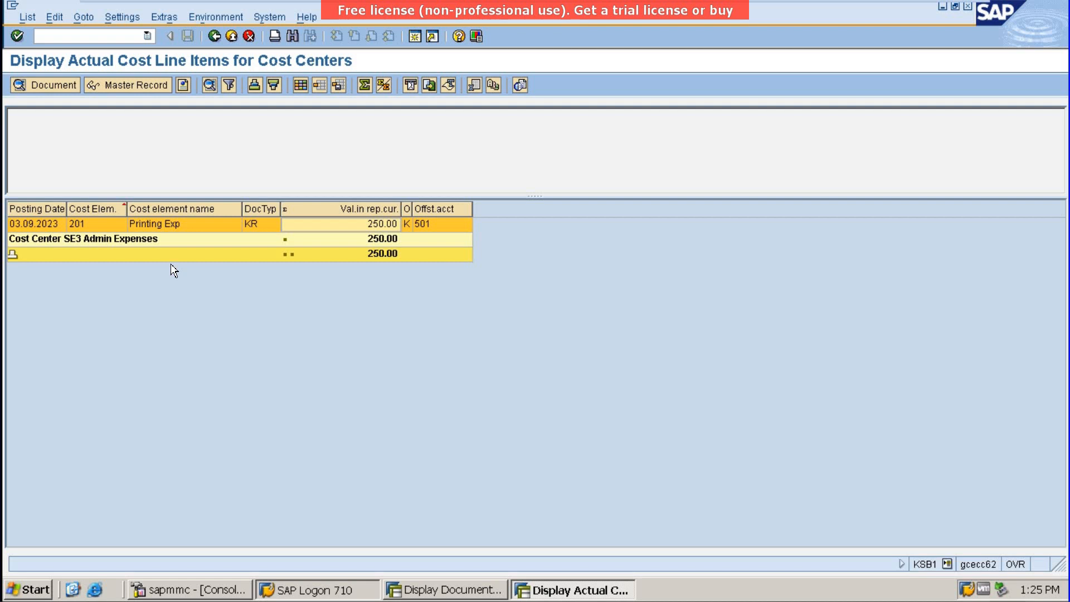
{"action": "key", "text": "alt+Tab"}
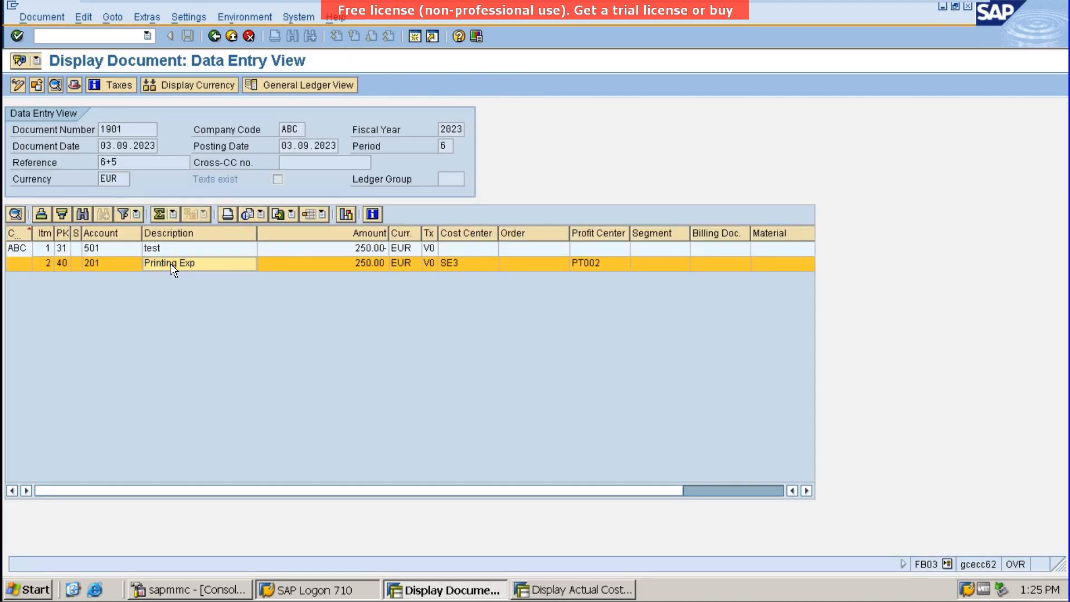
{"action": "key", "text": "alt+Tab"}
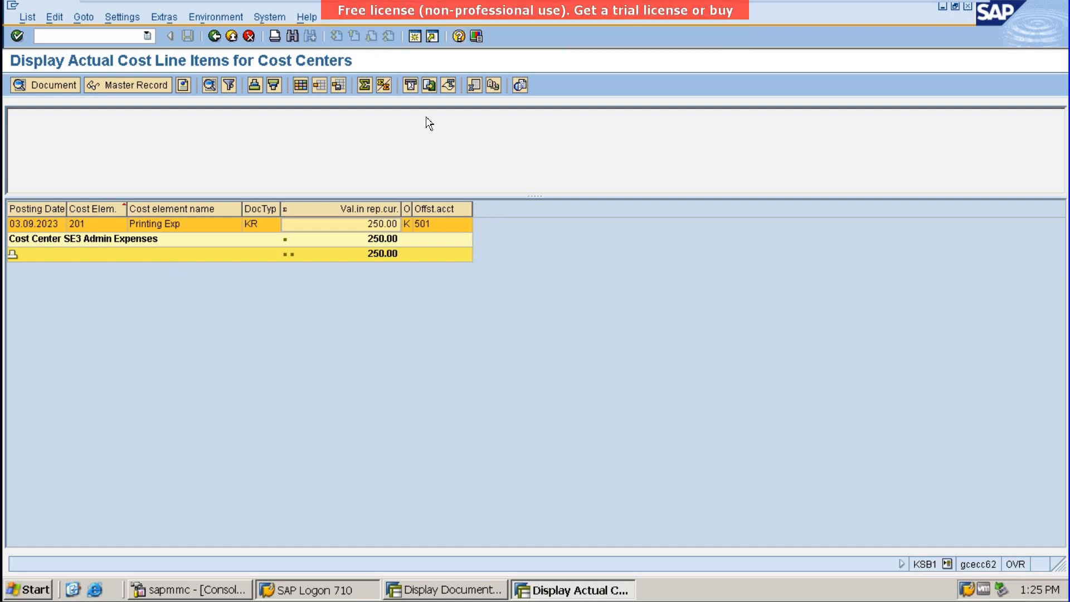
- Open the manual reposting of primary costs with transaction KB11N in a new session
{"action": "left_click", "coordinate": [409, 36]}
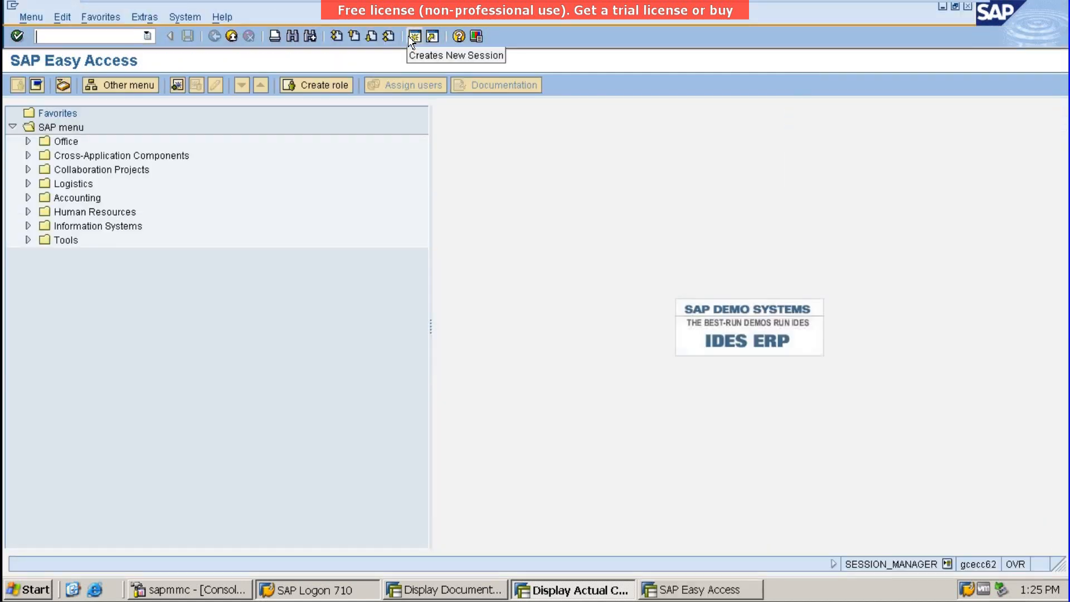
{"action": "type", "text": "kb11"}
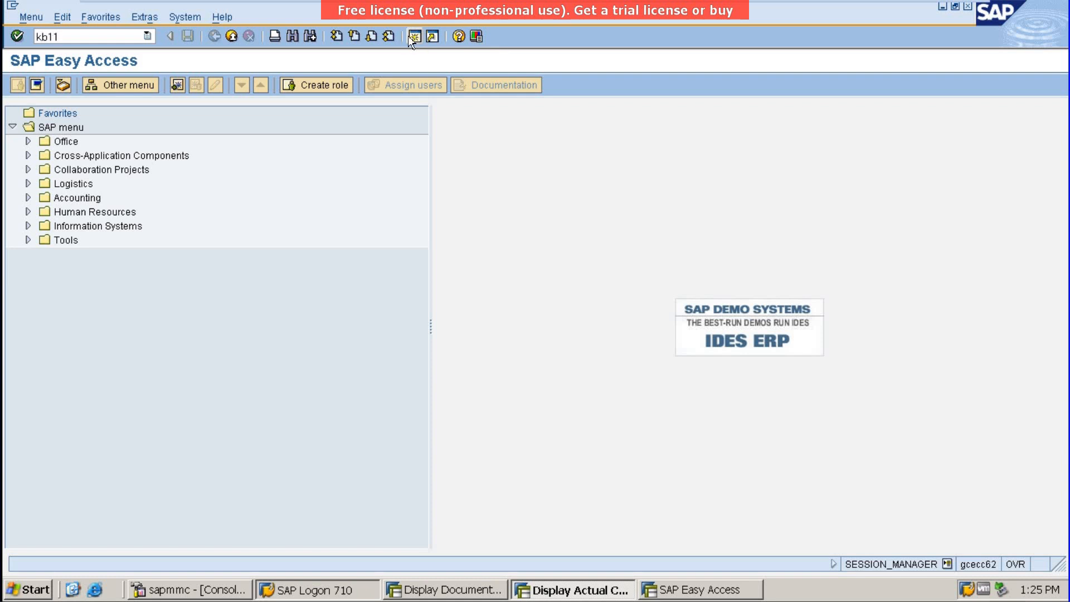
{"action": "key", "text": "Return"}
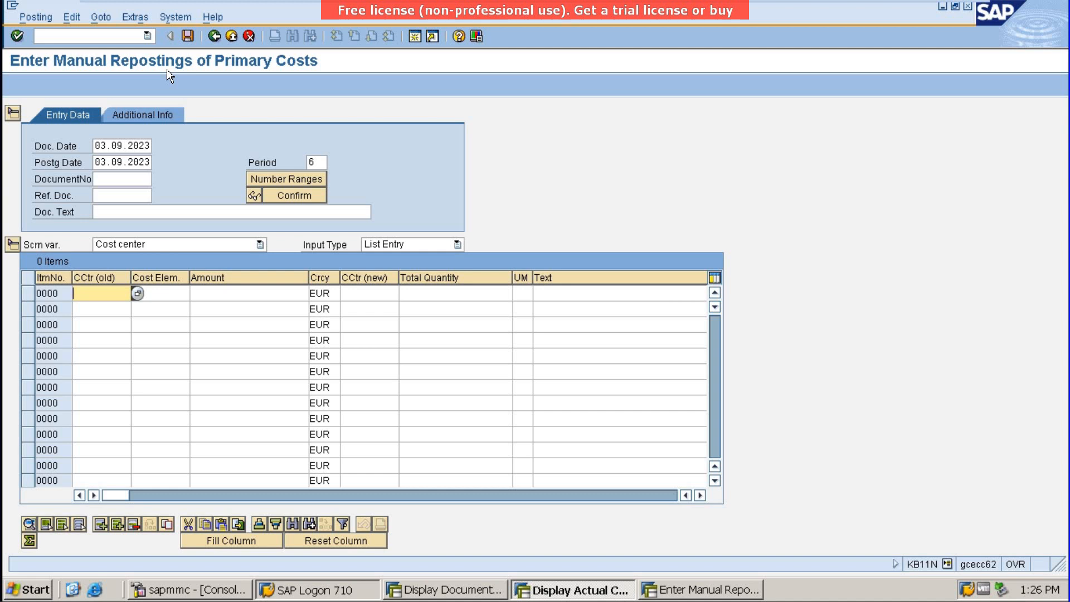
- Enter old cost center SE3 and cost element 201 in the first reposting line, checking them against the cost center report
{"action": "key", "text": "alt+Tab"}
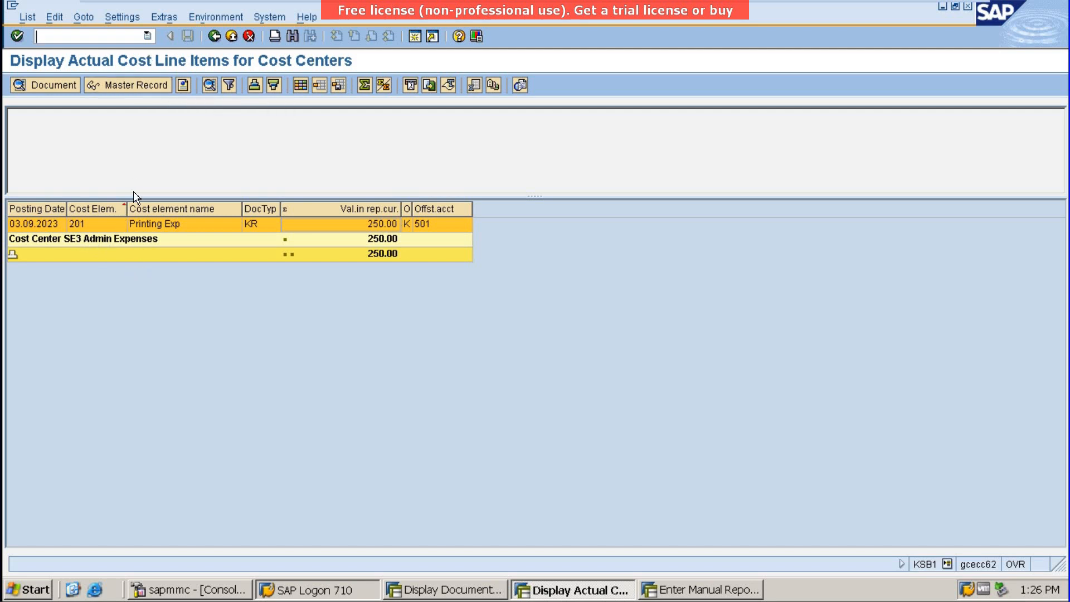
{"action": "key", "text": "alt+Tab"}
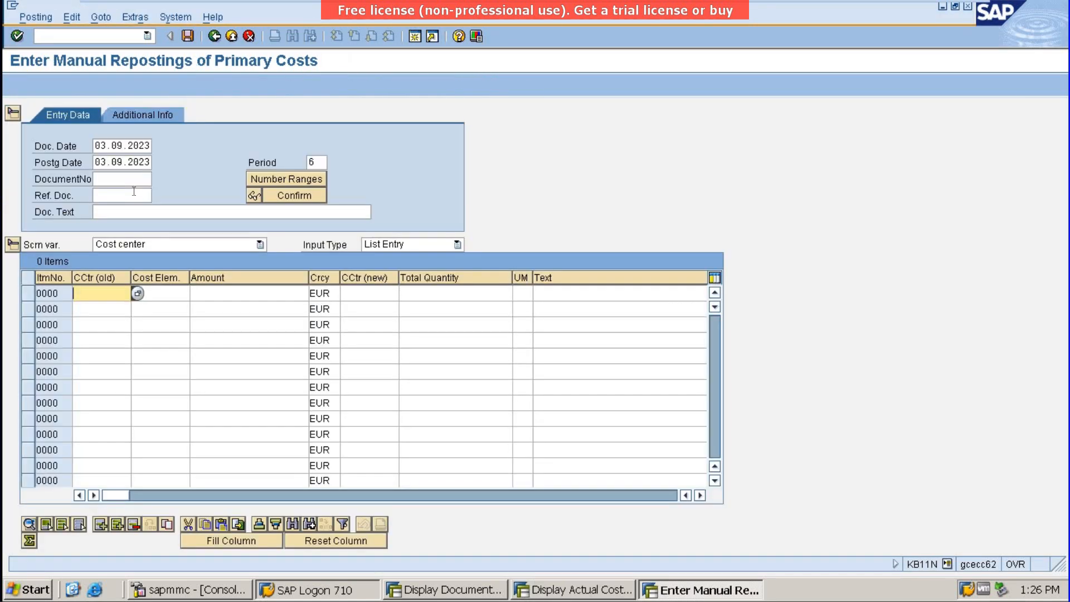
{"action": "type", "text": "se"}
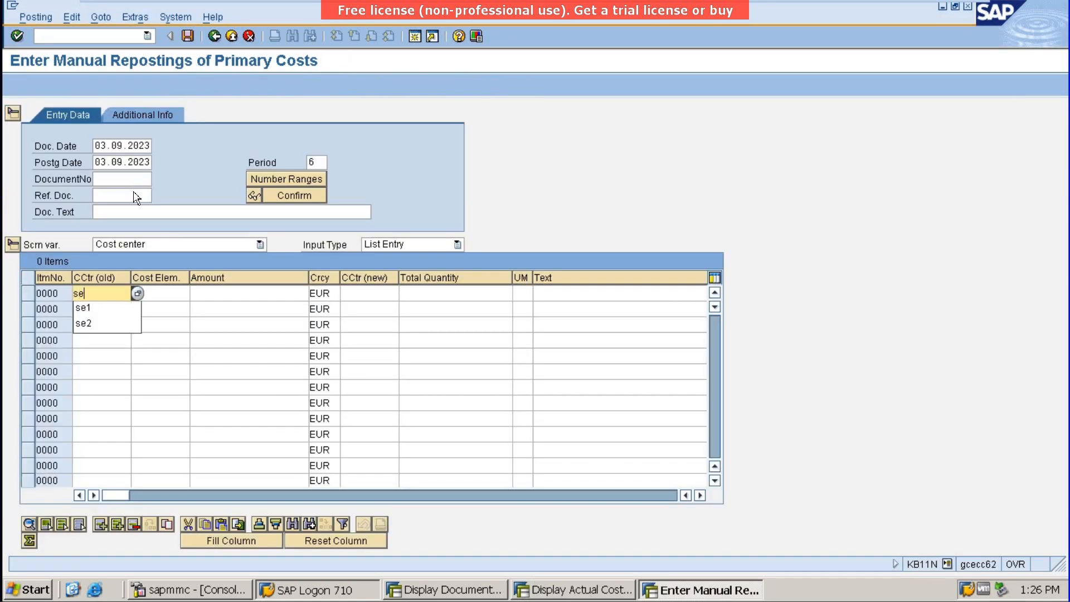
{"action": "type", "text": "3"}
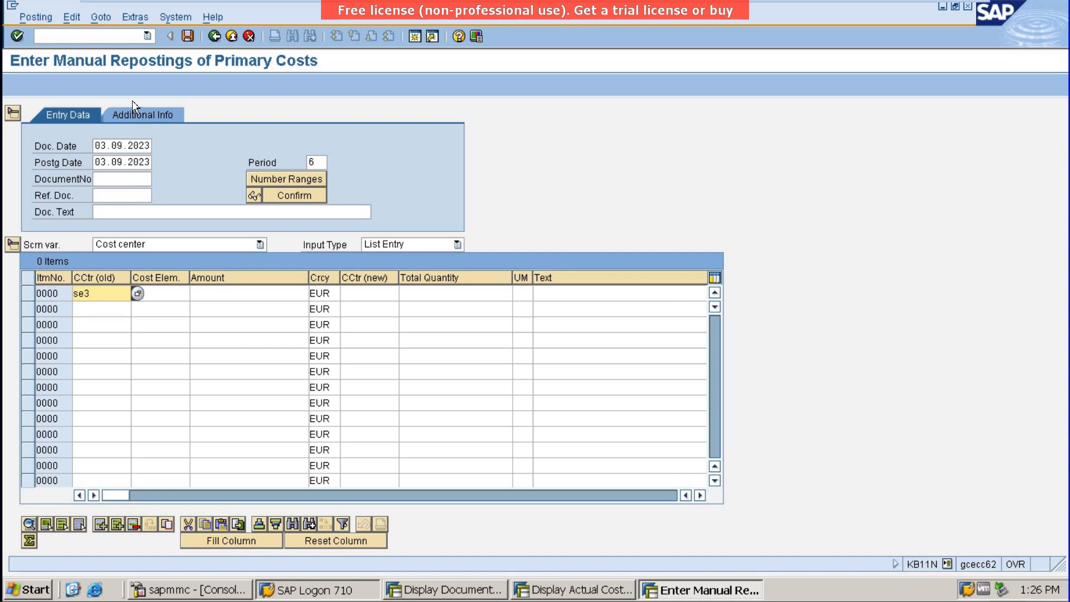
{"action": "left_click", "coordinate": [126, 145]}
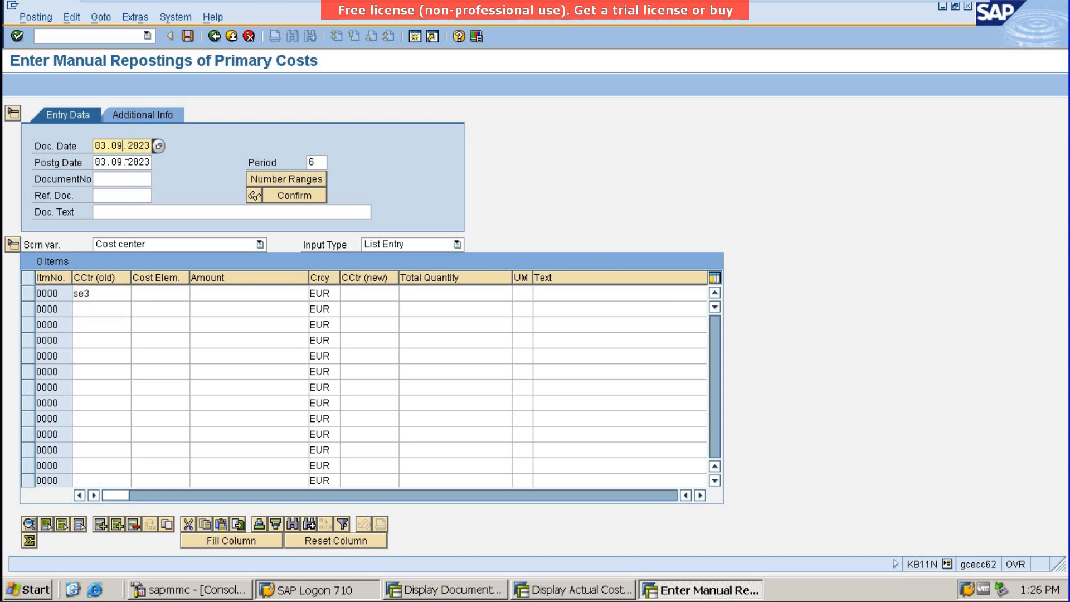
{"action": "left_click", "coordinate": [127, 163]}
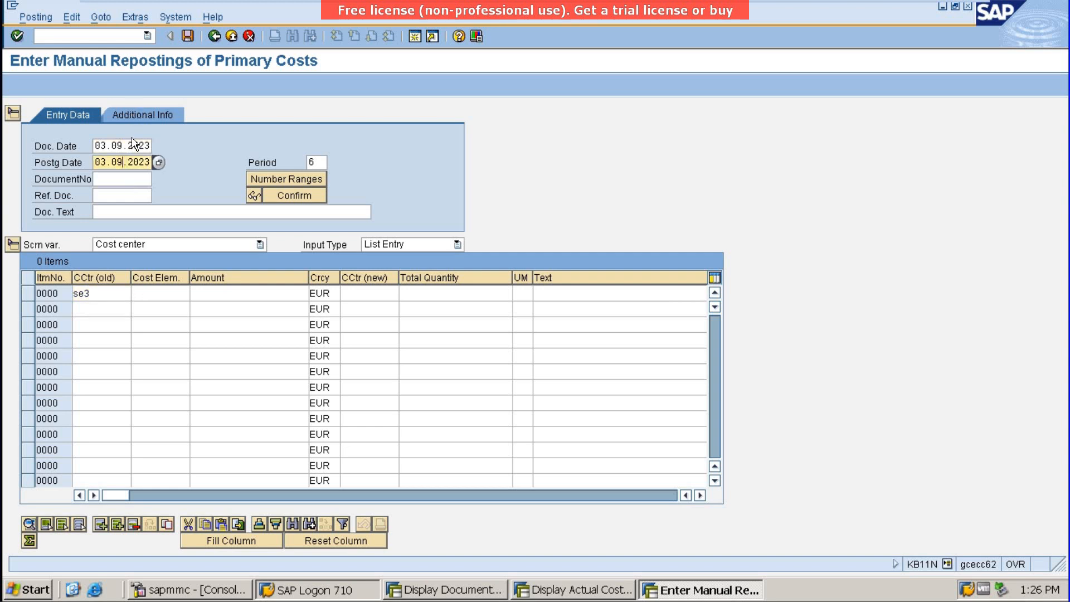
{"action": "left_click", "coordinate": [156, 293]}
{"action": "key", "text": "alt+Tab"}
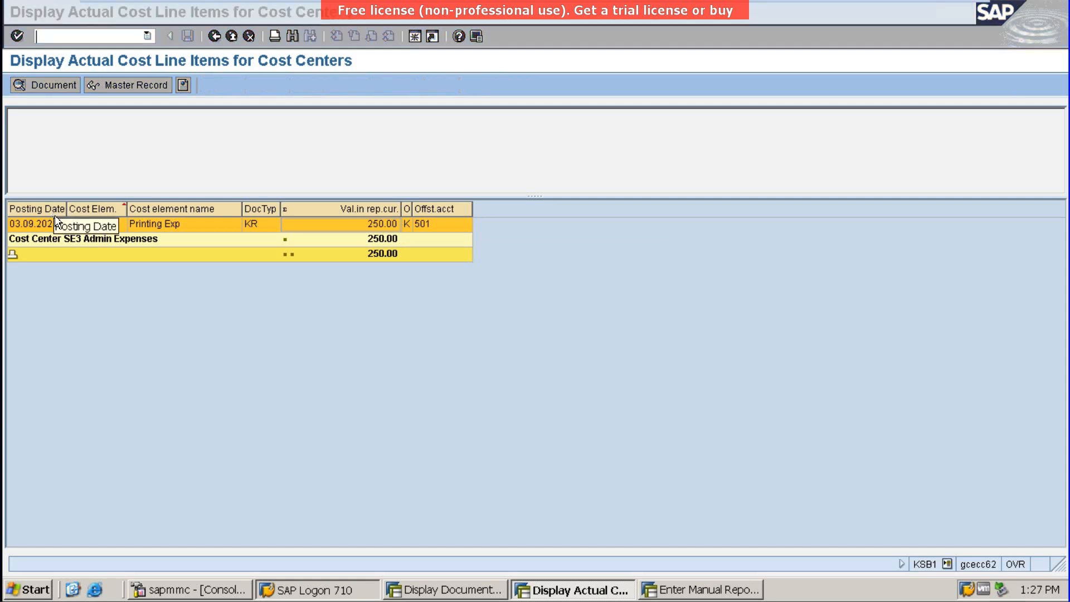
{"action": "key", "text": "alt+Tab"}
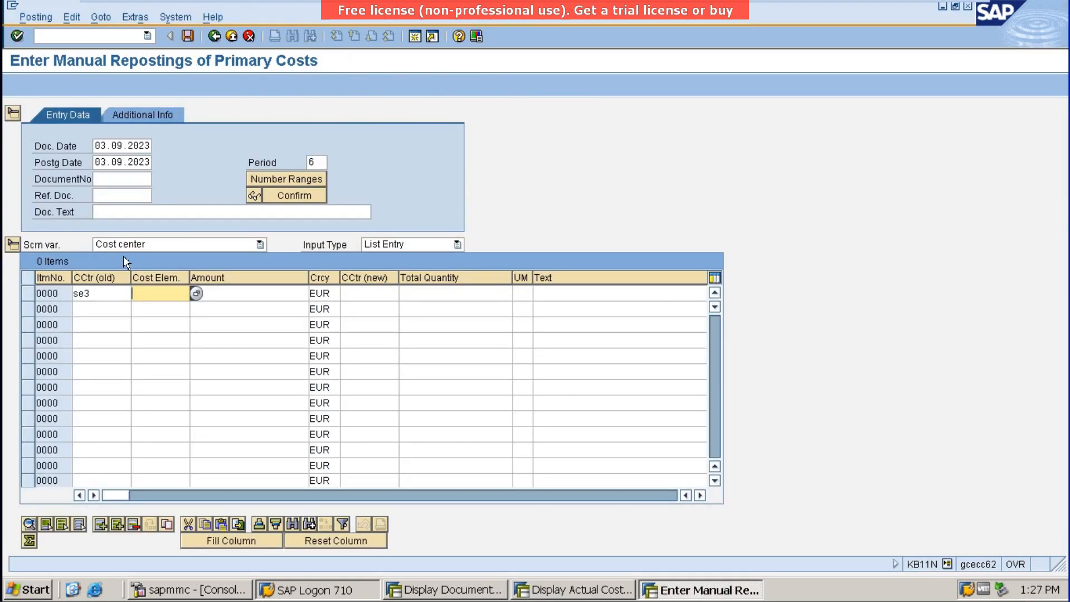
{"action": "type", "text": "201"}
- Set the reposting line's amount to 250 EUR and its new cost center to SE4, and validate the entry
{"action": "left_click", "coordinate": [226, 298]}
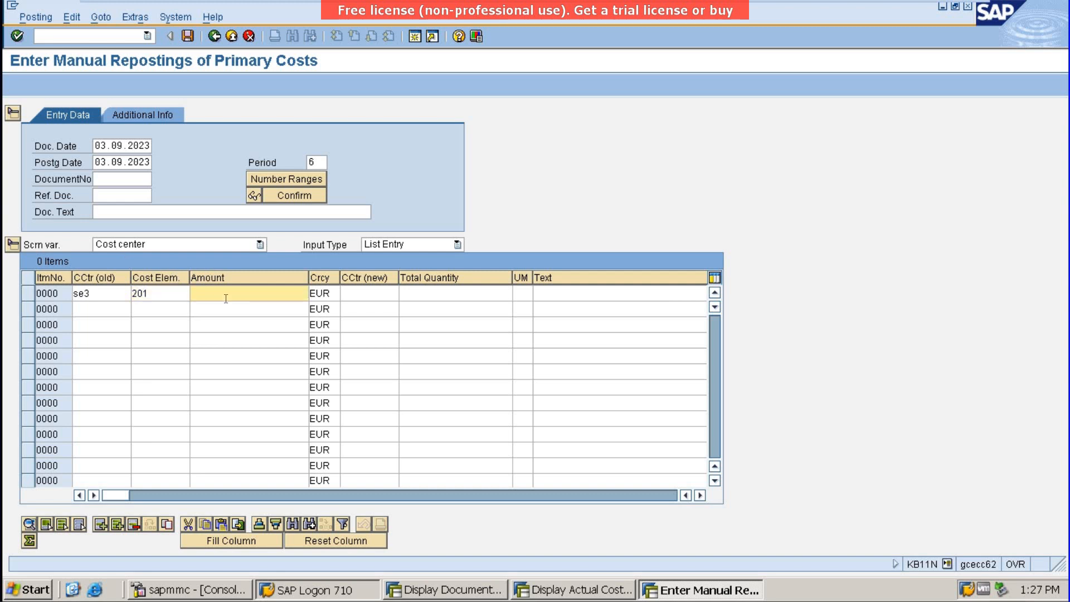
{"action": "key", "text": "alt+Tab"}
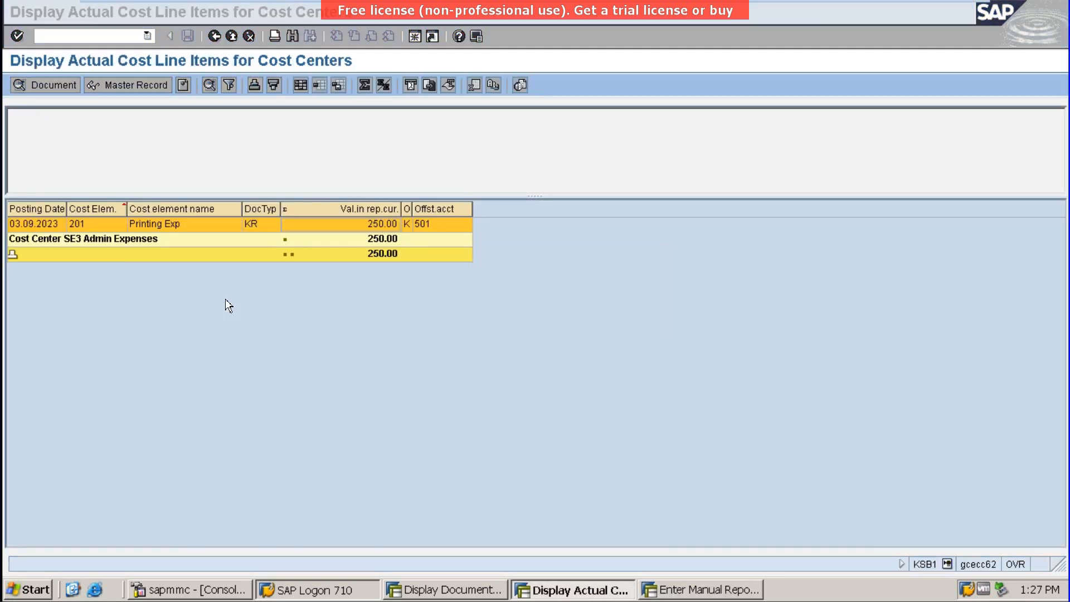
{"action": "key", "text": "alt+Tab"}
{"action": "type", "text": "25"}
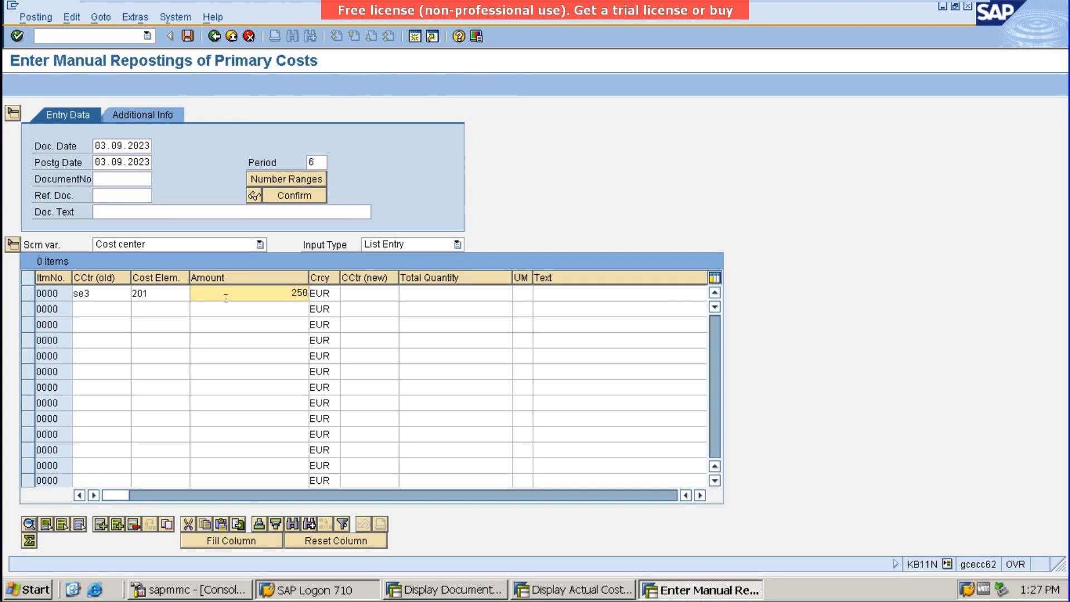
{"action": "left_click", "coordinate": [370, 294]}
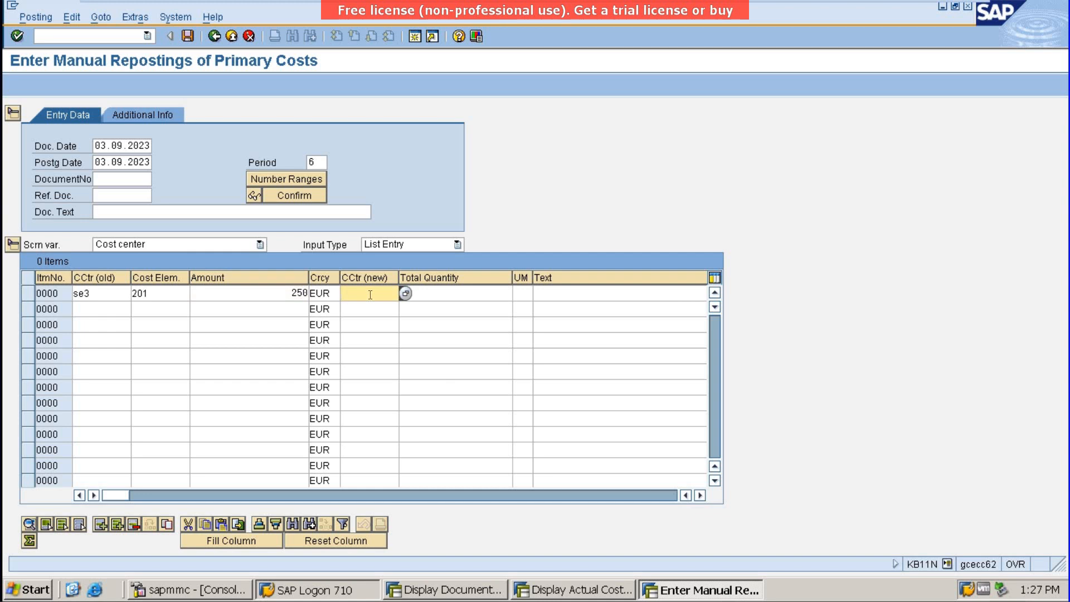
{"action": "type", "text": "se4"}
{"action": "key", "text": "Return"}
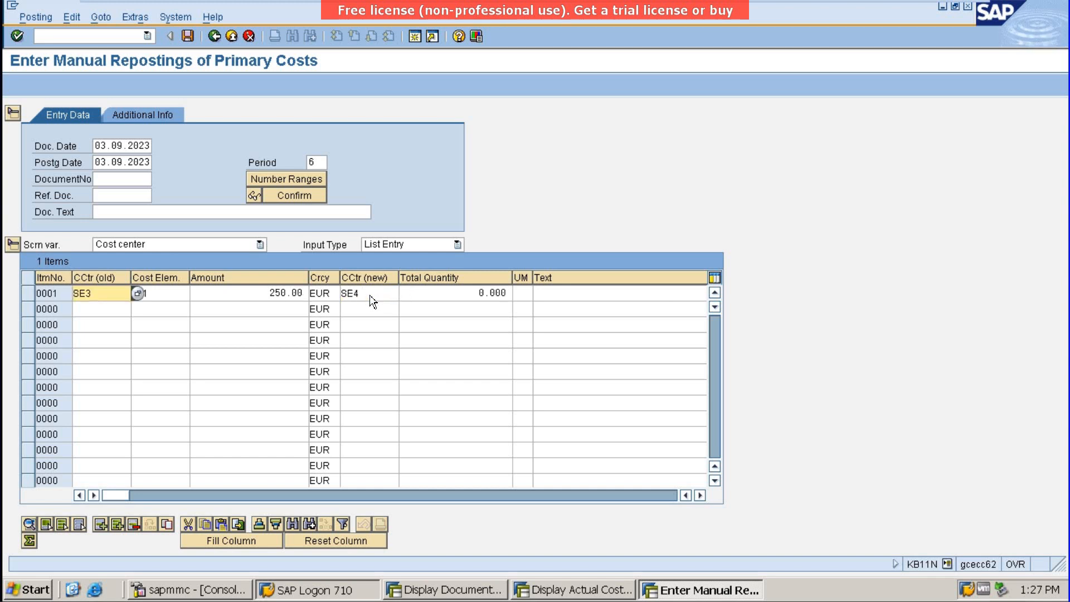
- Check the reposting amount against the Printing Exp line in the SE3 cost center report
{"action": "left_click", "coordinate": [264, 300]}
{"action": "key", "text": "alt+Tab"}
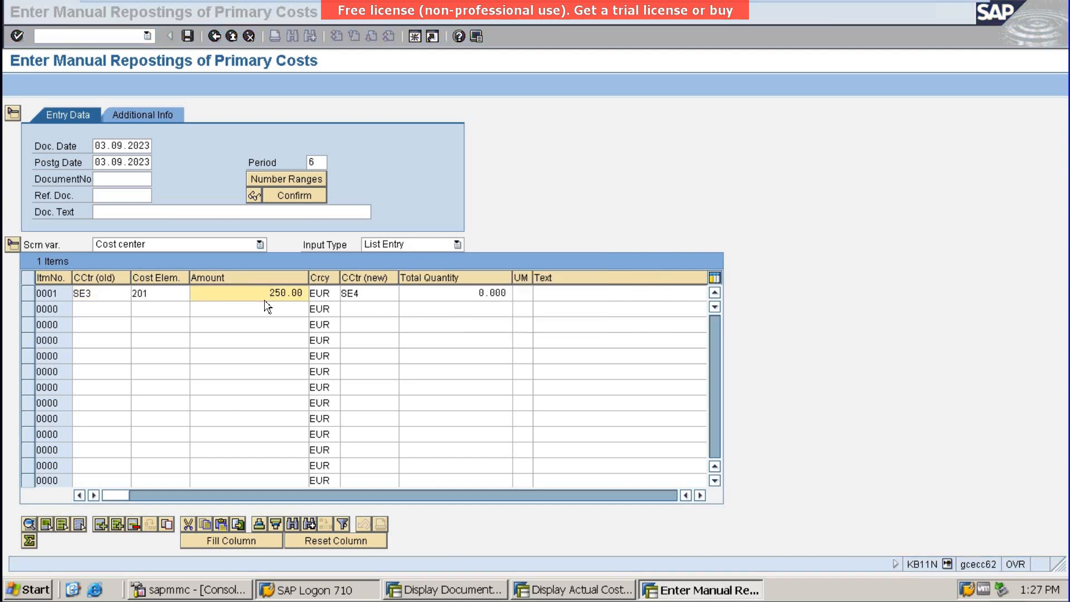
{"action": "key", "text": "alt+Tab"}
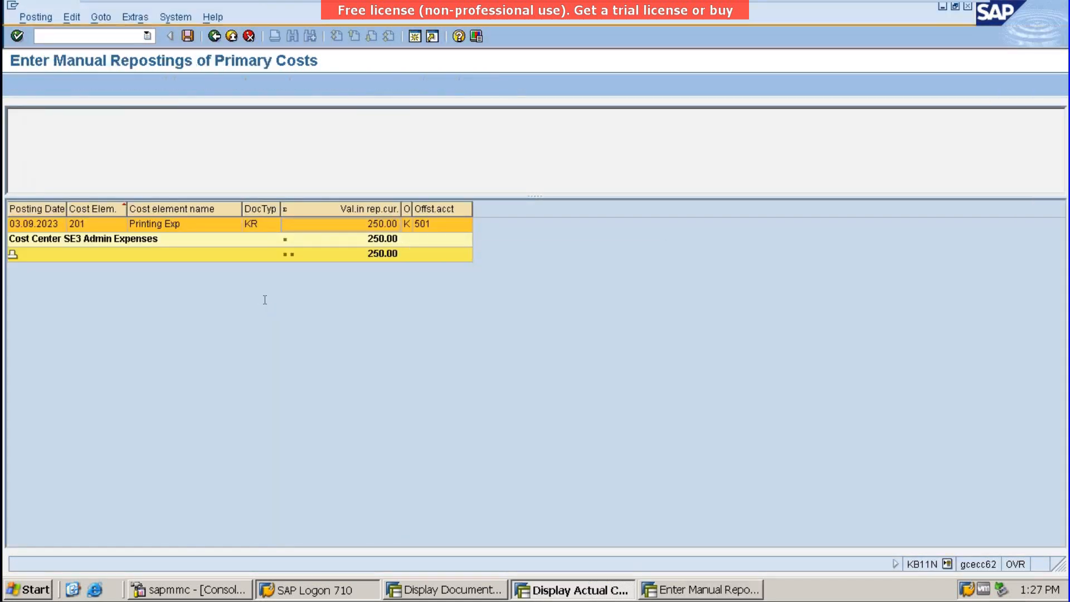
{"action": "key", "text": "alt+Tab"}
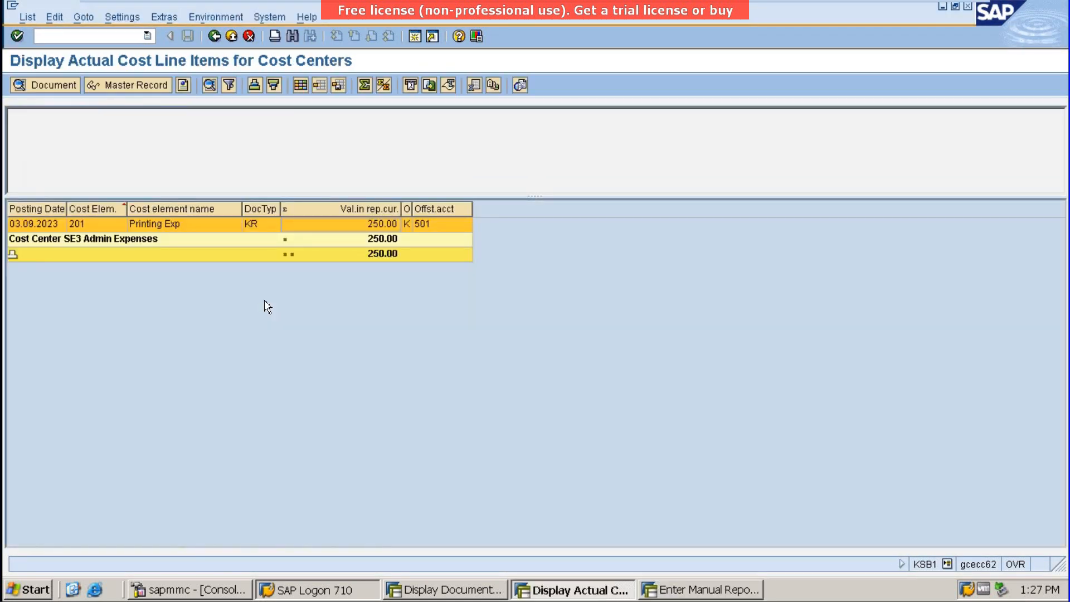
{"action": "key", "text": "alt+Tab"}
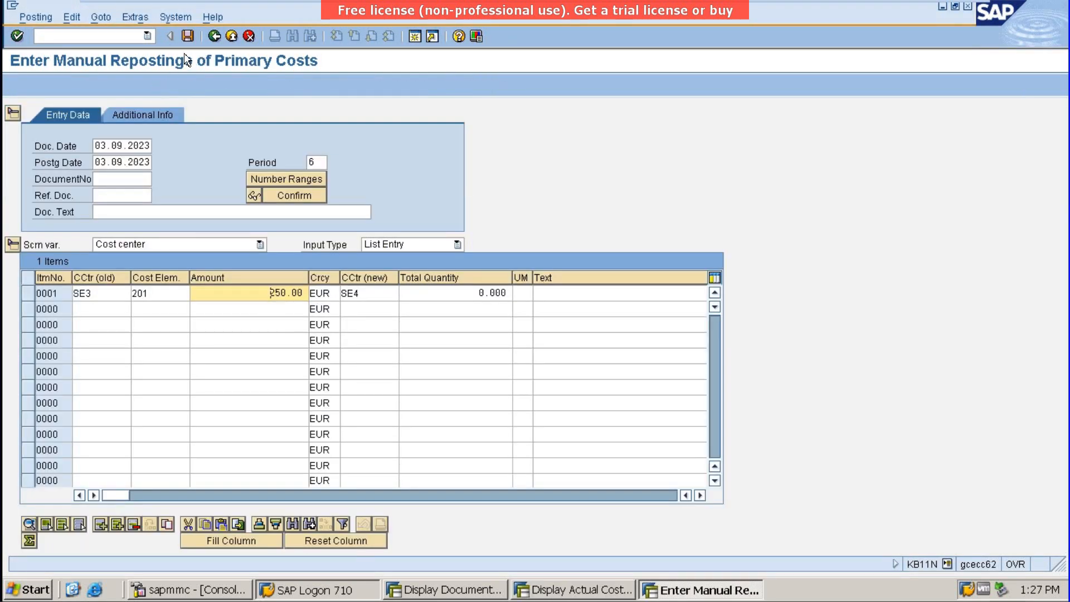
- Post the manual reposting and rerun the actual cost line item report for cost center SE3
{"action": "left_click", "coordinate": [189, 36]}
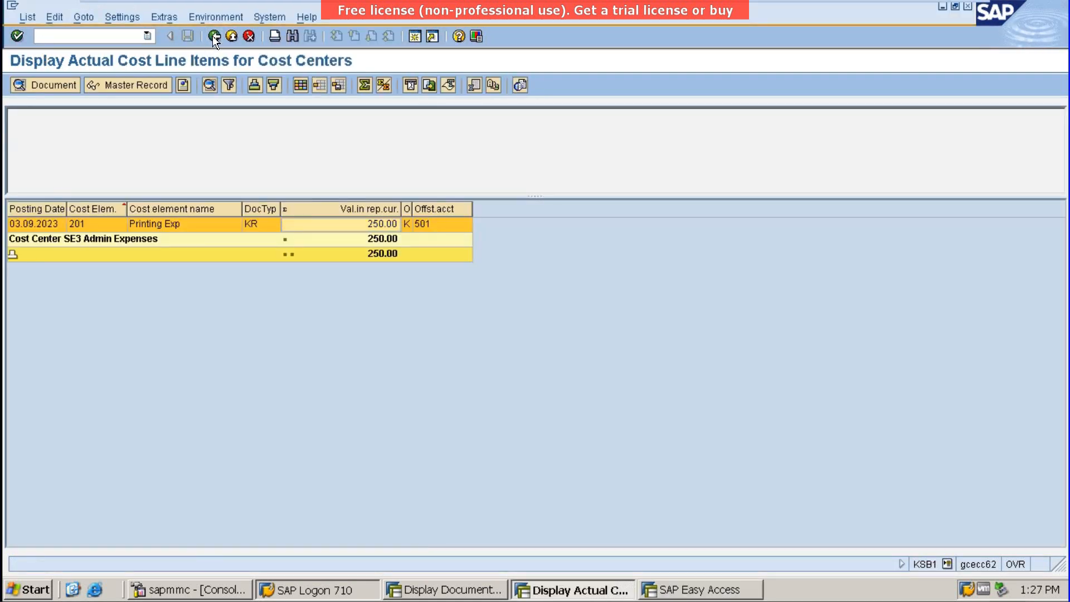
{"action": "left_click", "coordinate": [214, 34]}
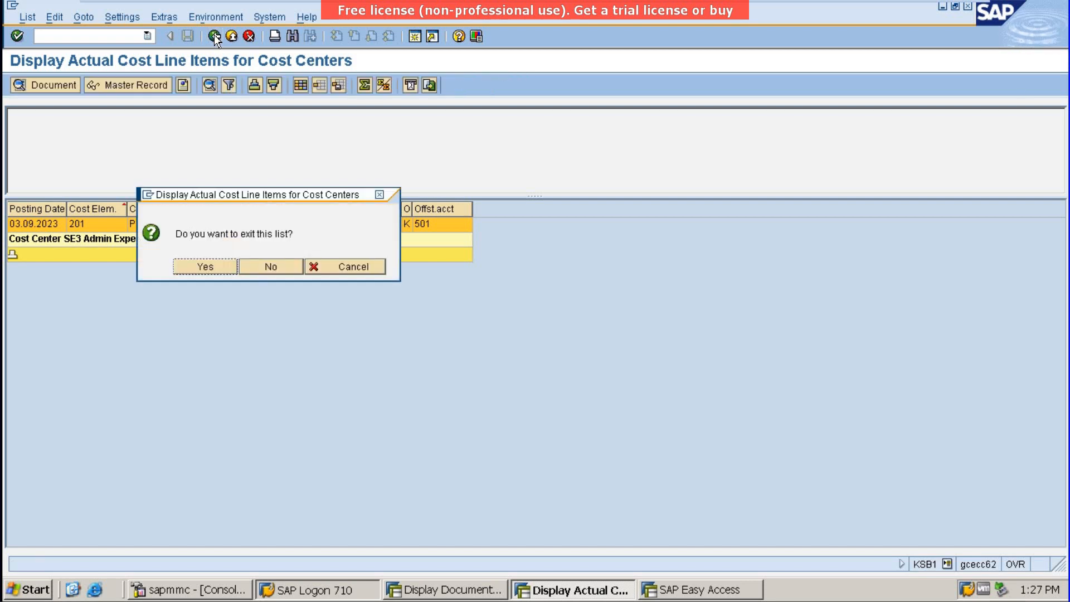
{"action": "left_click", "coordinate": [222, 268]}
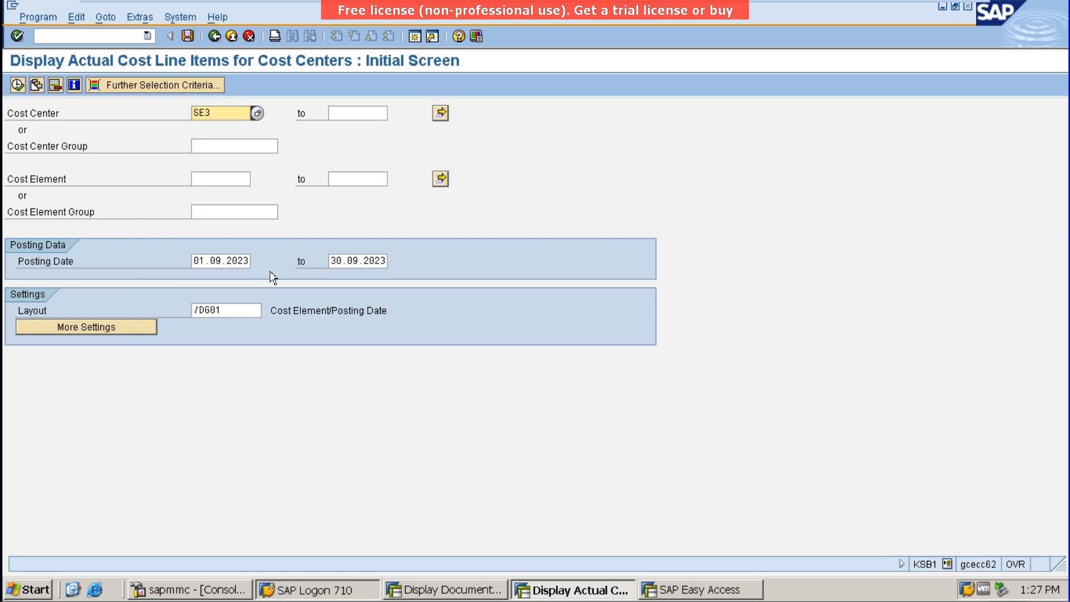
{"action": "left_click", "coordinate": [18, 85]}
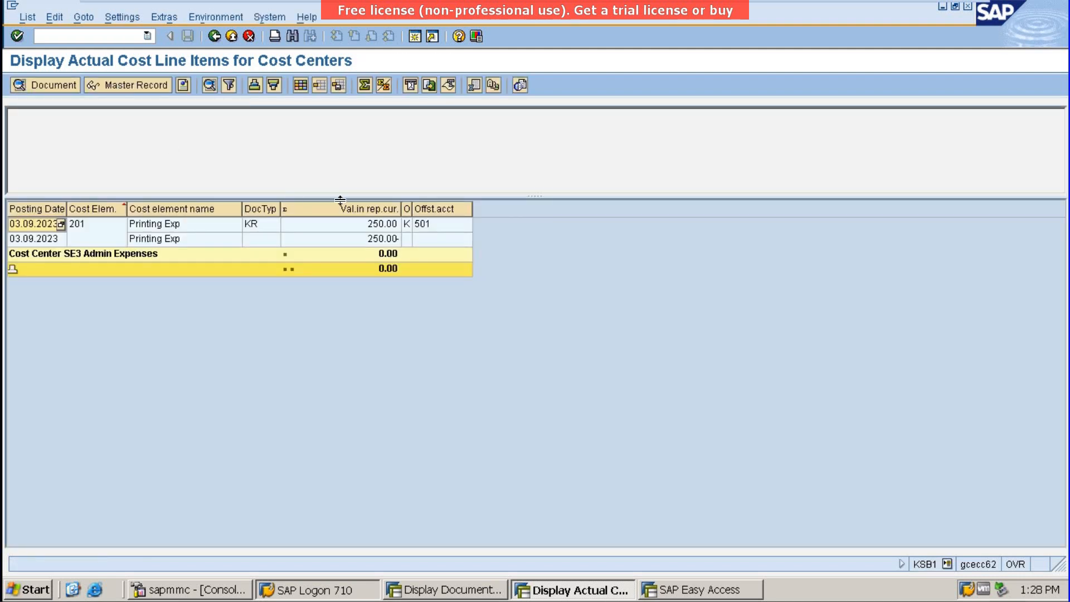
- Examine the original and reposted Printing Exp lines and the subtotal of cost center SE3
{"action": "left_click", "coordinate": [373, 225]}
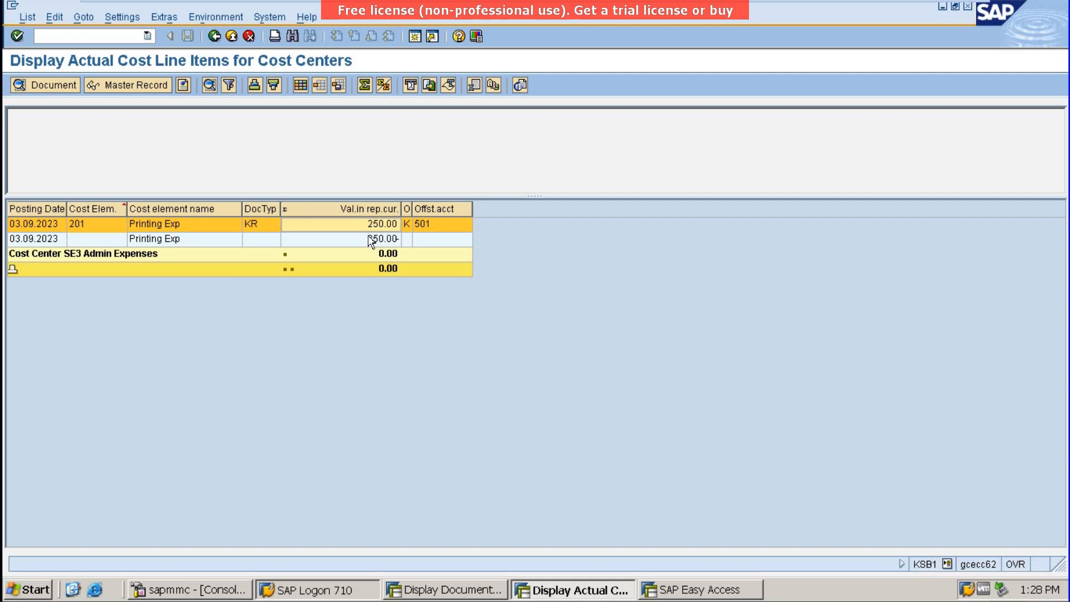
{"action": "left_click", "coordinate": [372, 239]}
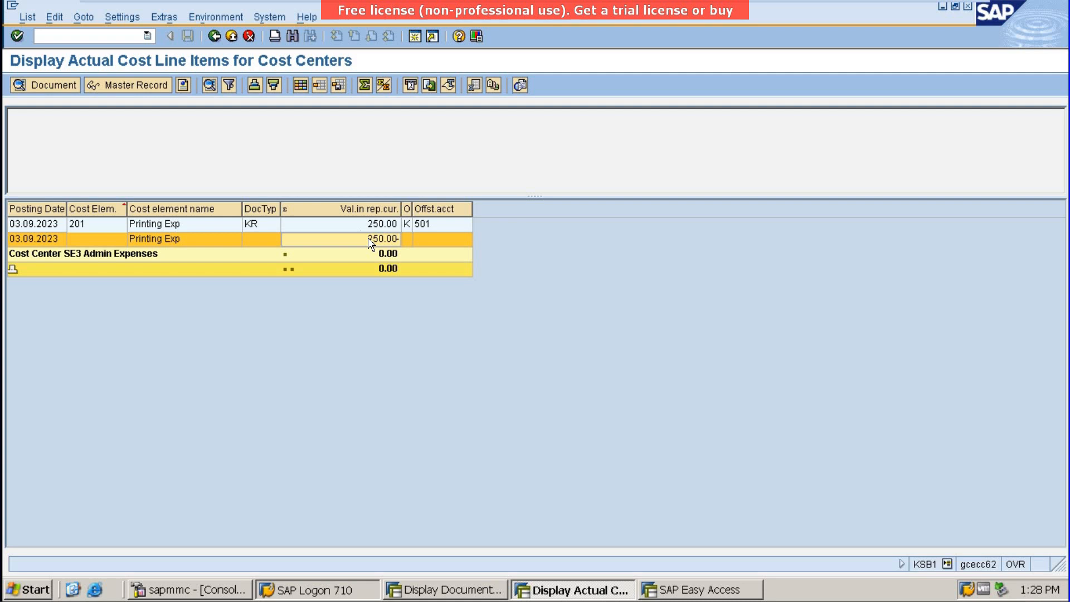
{"action": "left_click", "coordinate": [380, 256]}
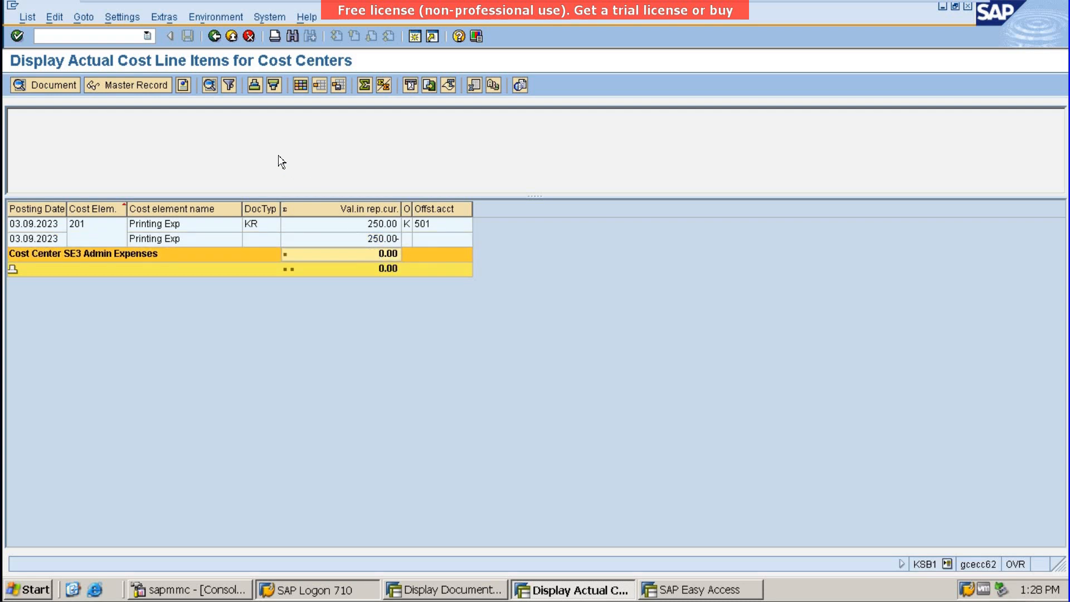
- Run the actual cost line item report for cost center SE4 and check its Printing Exp line
{"action": "left_click", "coordinate": [215, 36]}
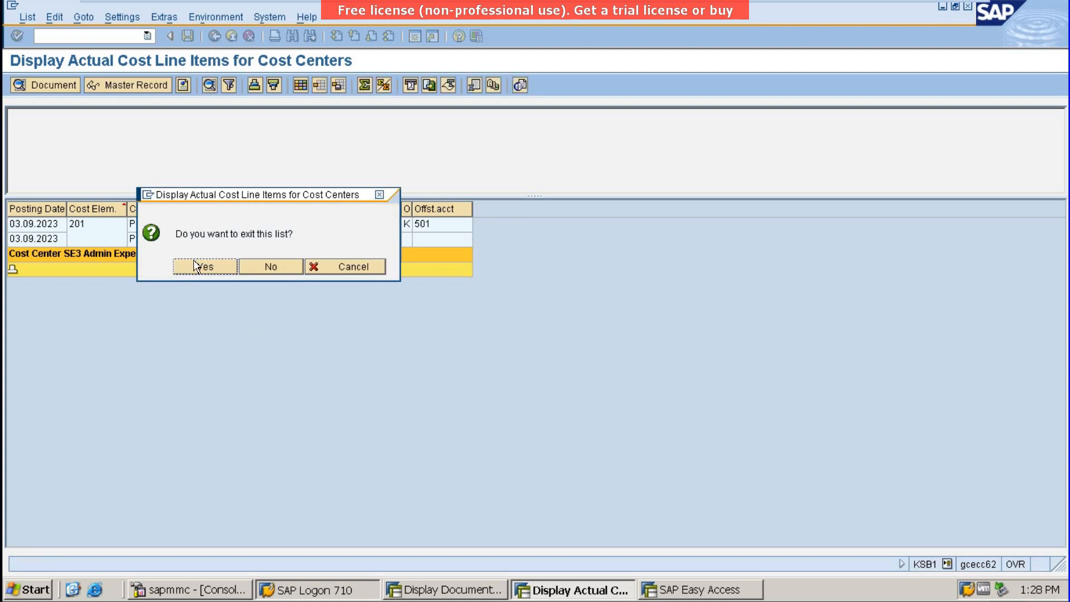
{"action": "left_click", "coordinate": [194, 264]}
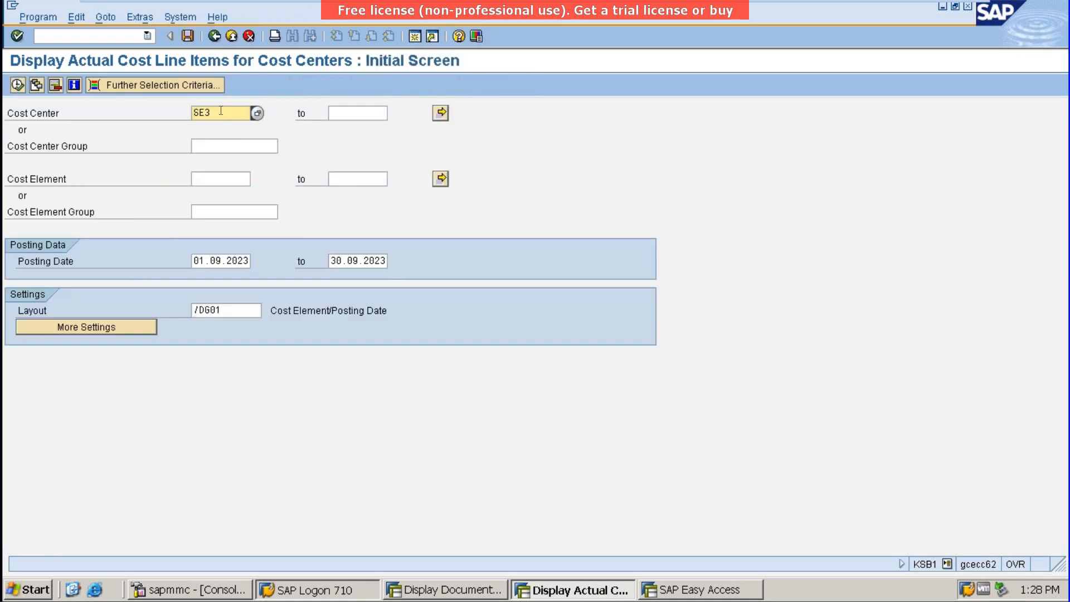
{"action": "left_click", "coordinate": [221, 111]}
{"action": "key", "text": "BackSpace"}
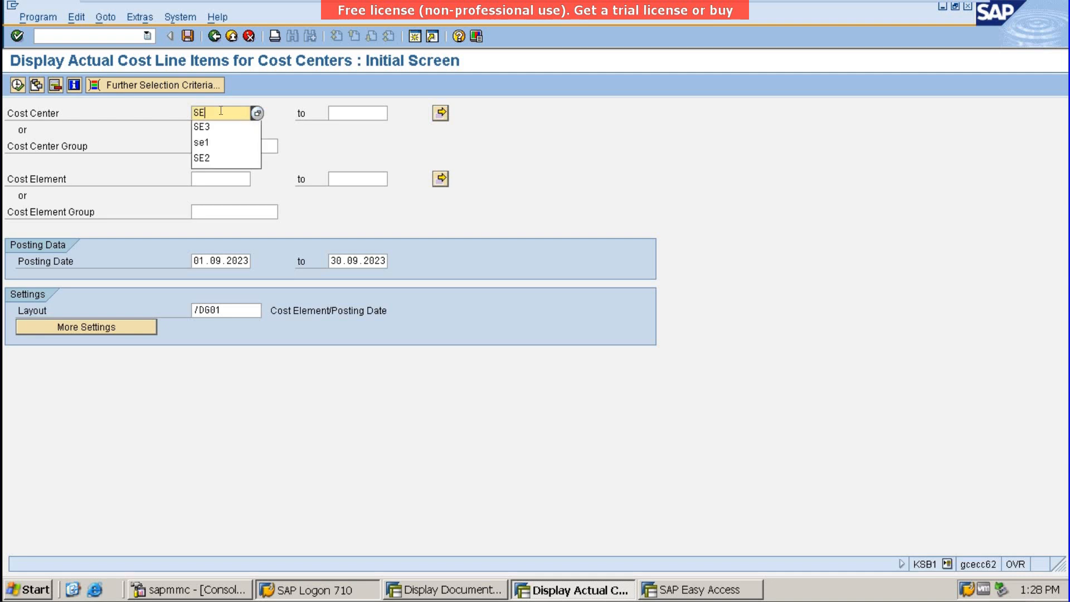
{"action": "type", "text": "4"}
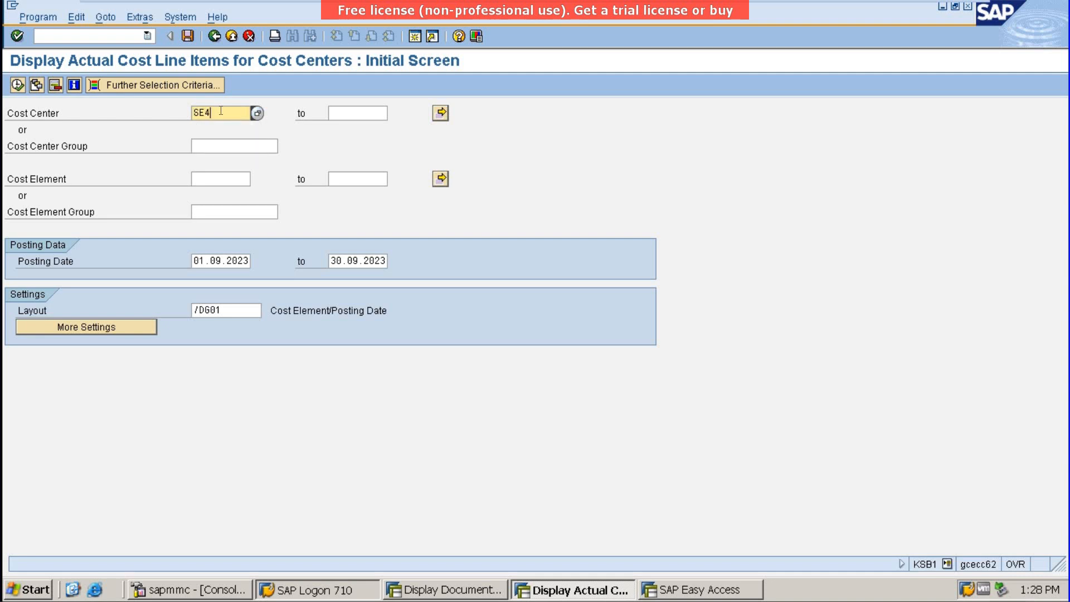
{"action": "left_click", "coordinate": [17, 88]}
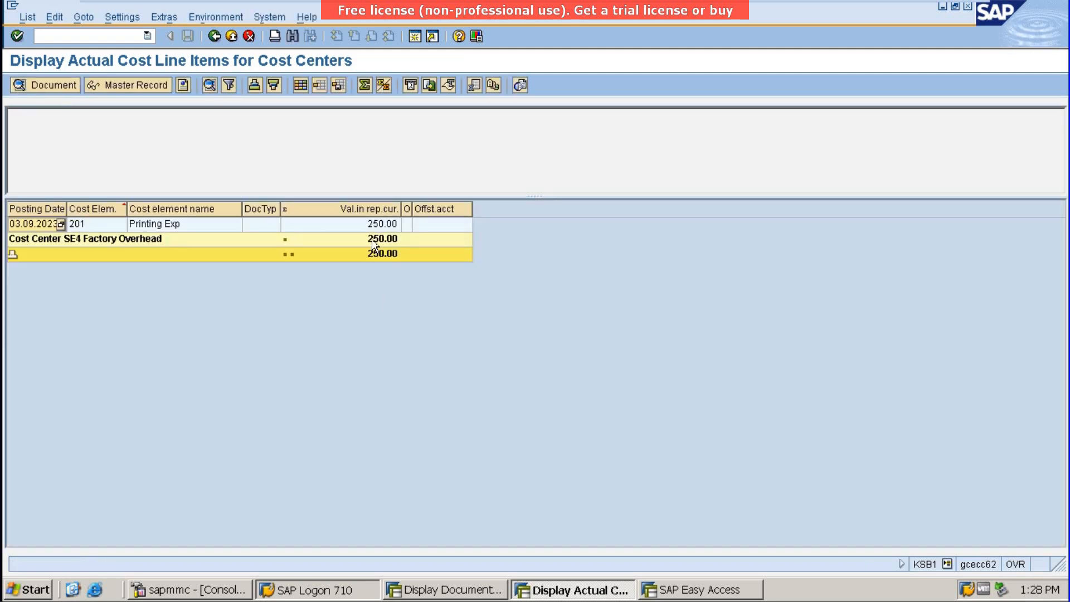
{"action": "left_click", "coordinate": [372, 226]}
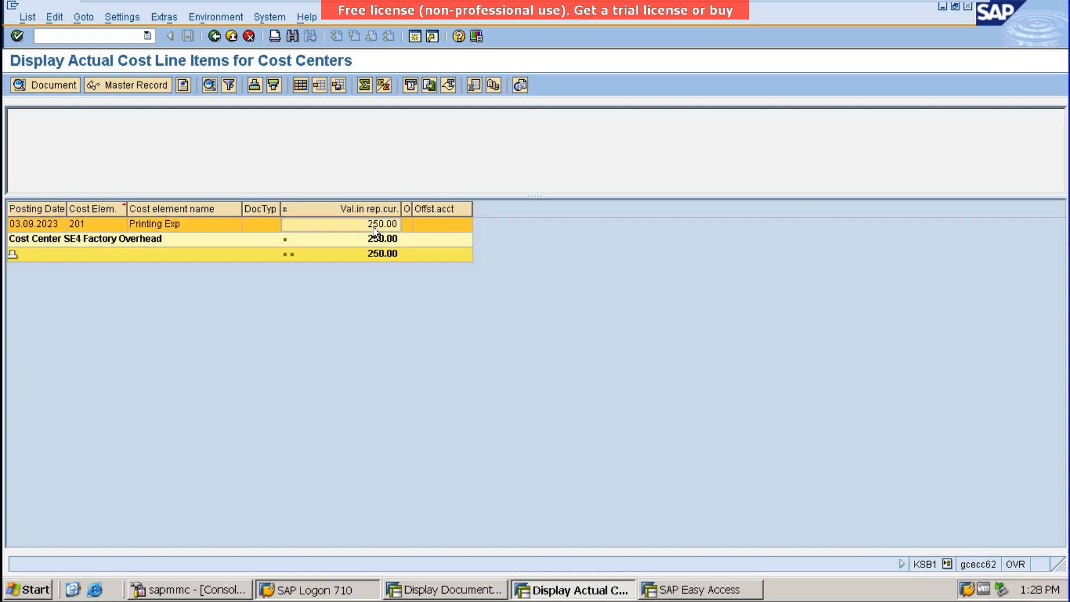
- Compare the SE4 cost center report with the vendor invoice document displayed in the other session
{"action": "left_click", "coordinate": [412, 592]}
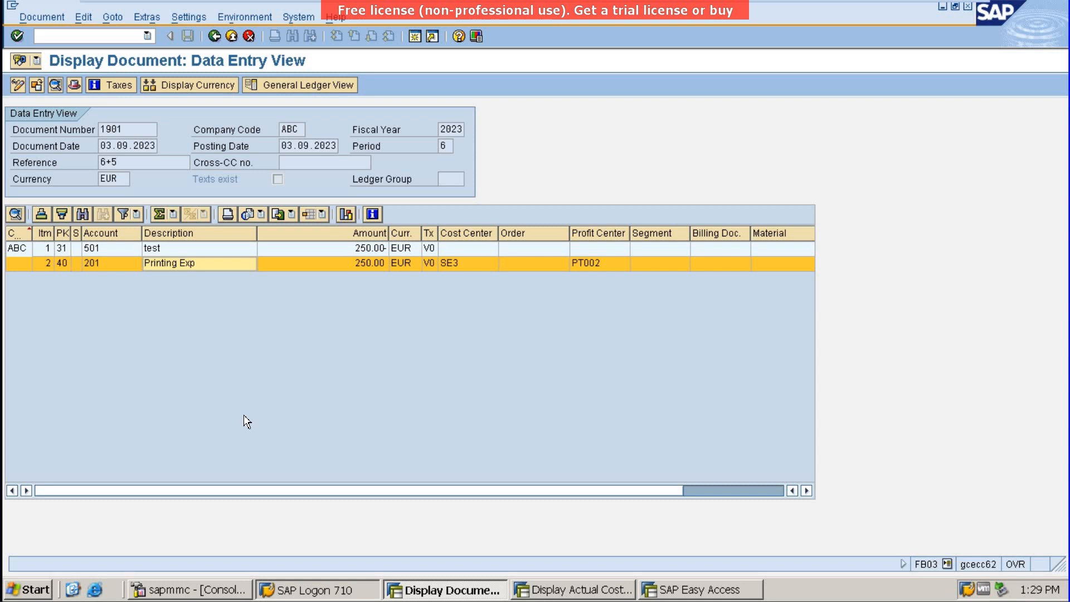
{"action": "key", "text": "alt+Tab"}
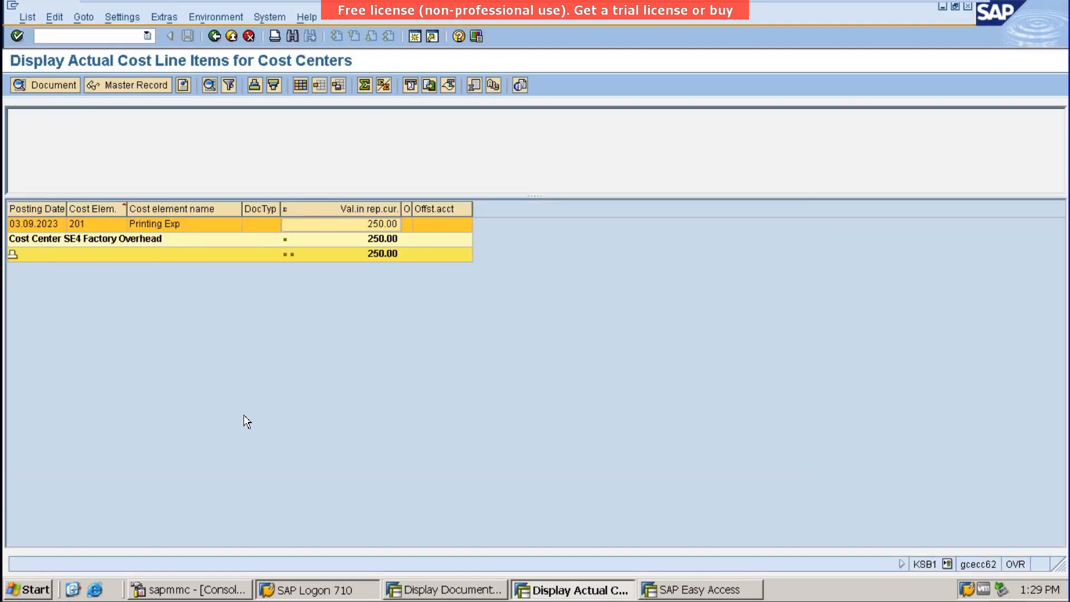
{"action": "key", "text": "alt+Tab"}
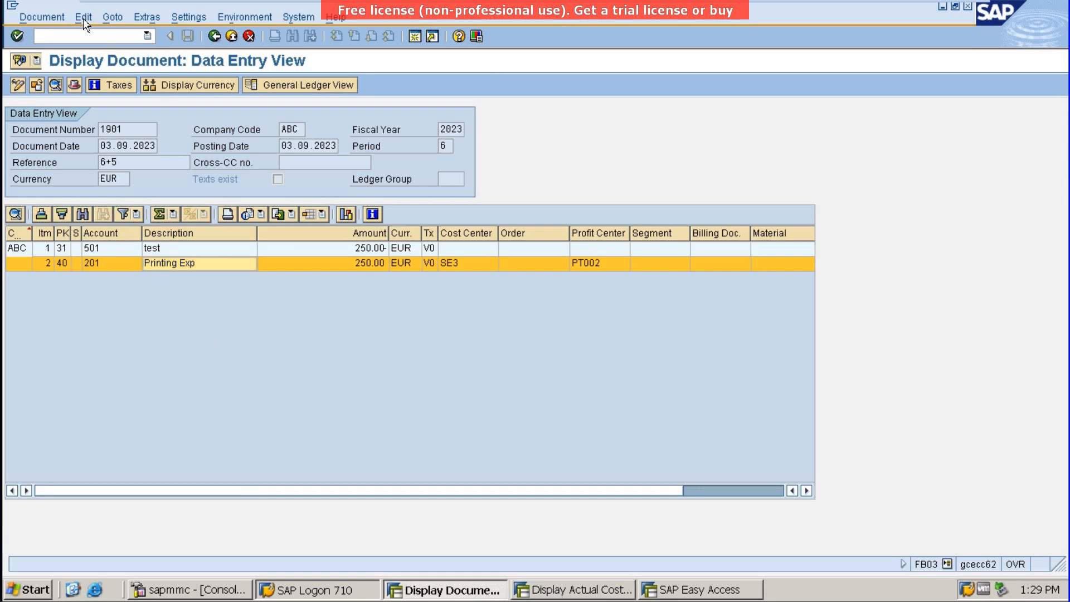
{"action": "left_click", "coordinate": [83, 38]}
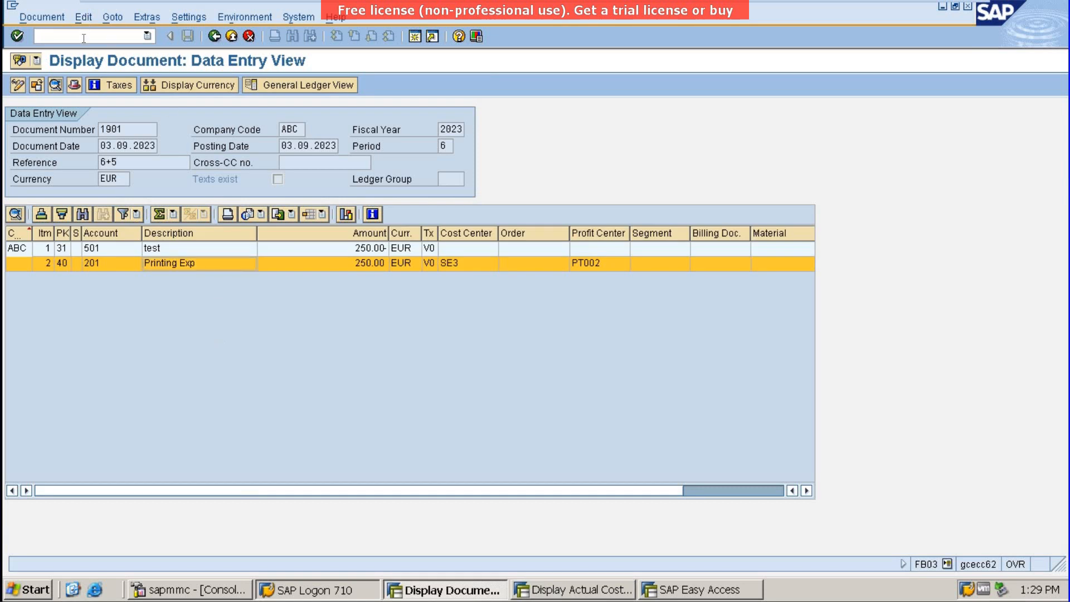
{"action": "type", "text": "/nfb03"}
{"action": "key", "text": "Return"}
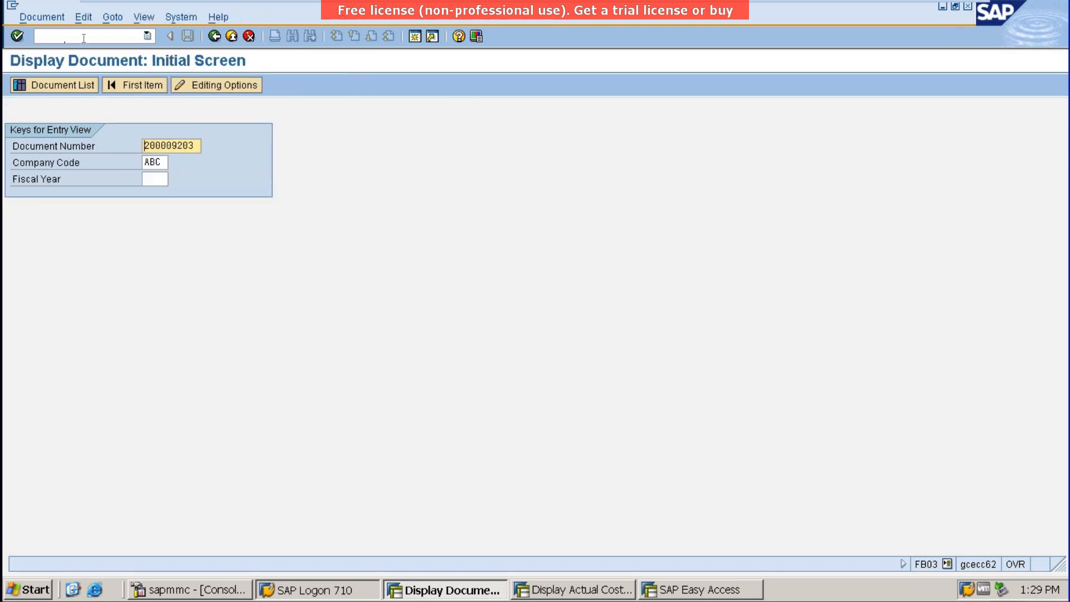
{"action": "key", "text": "End"}
{"action": "key", "text": "BackSpace"}
{"action": "key", "text": "BackSpace"}
{"action": "key", "text": "BackSpace"}
{"action": "key", "text": "BackSpace"}
{"action": "key", "text": "BackSpace"}
{"action": "key", "text": "BackSpace"}
{"action": "key", "text": "BackSpace"}
{"action": "key", "text": "BackSpace"}
{"action": "key", "text": "BackSpace"}
{"action": "left_click", "coordinate": [77, 37]}
{"action": "type", "text": "/n"}
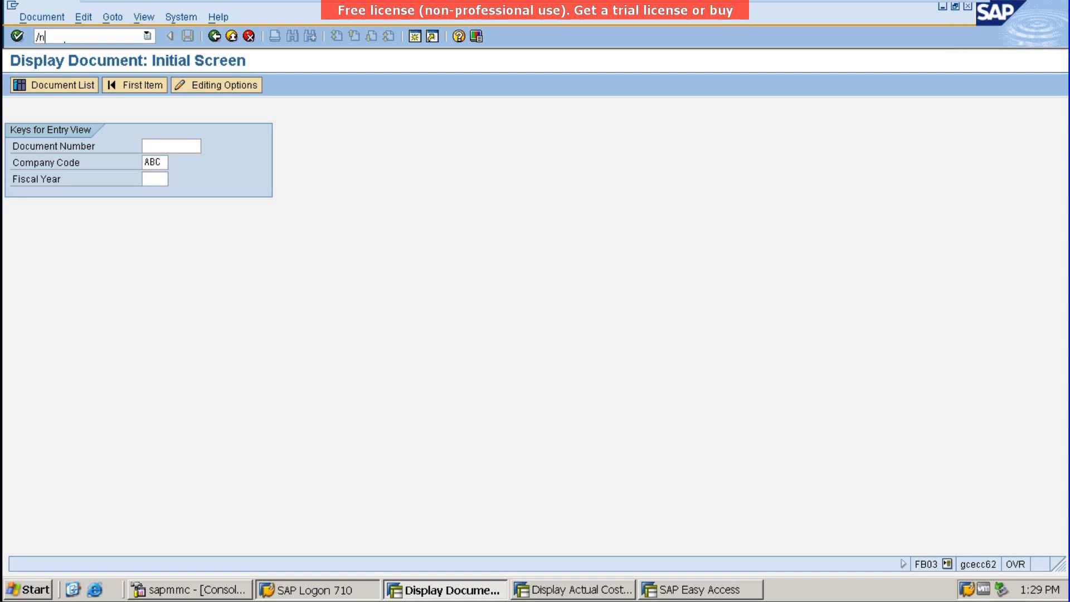
{"action": "left_click", "coordinate": [65, 81]}
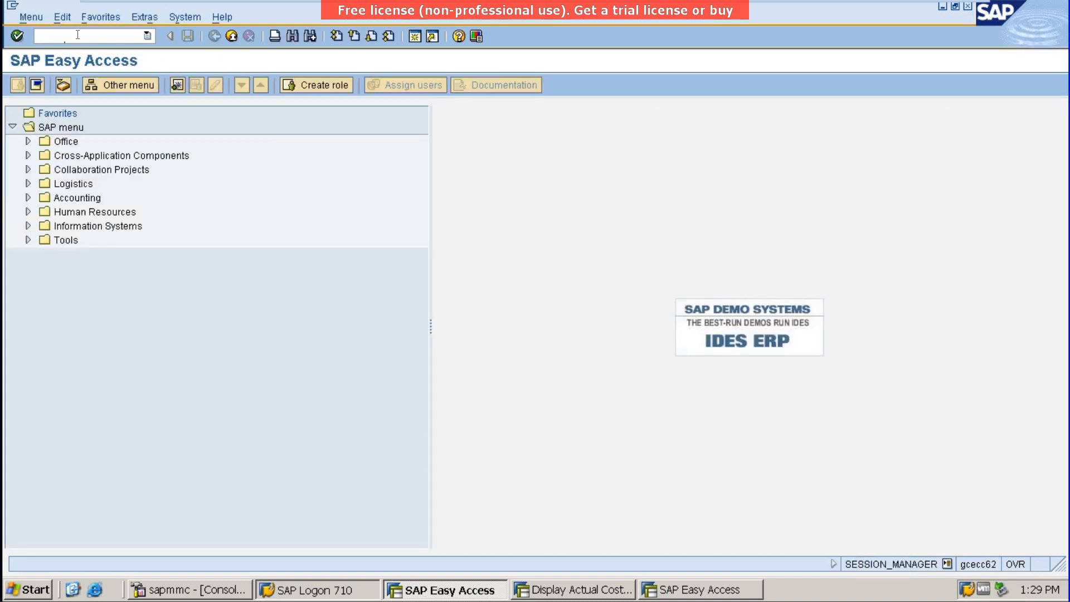
- Open the document list selection of transaction FB03 and restrict it to document type KR
{"action": "type", "text": "fb03"}
{"action": "key", "text": "Return"}
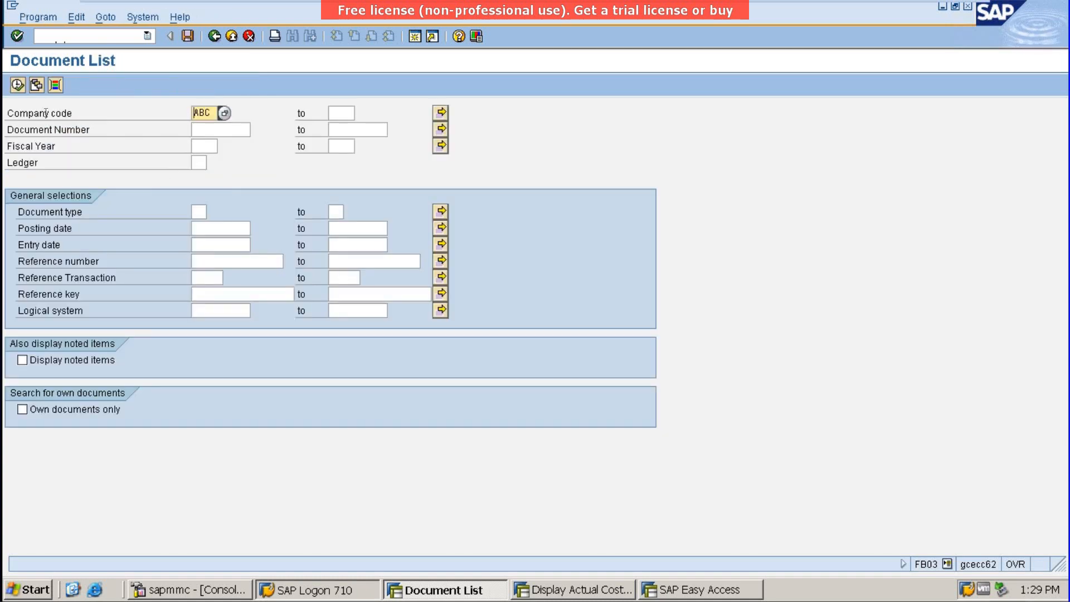
{"action": "left_click", "coordinate": [199, 212]}
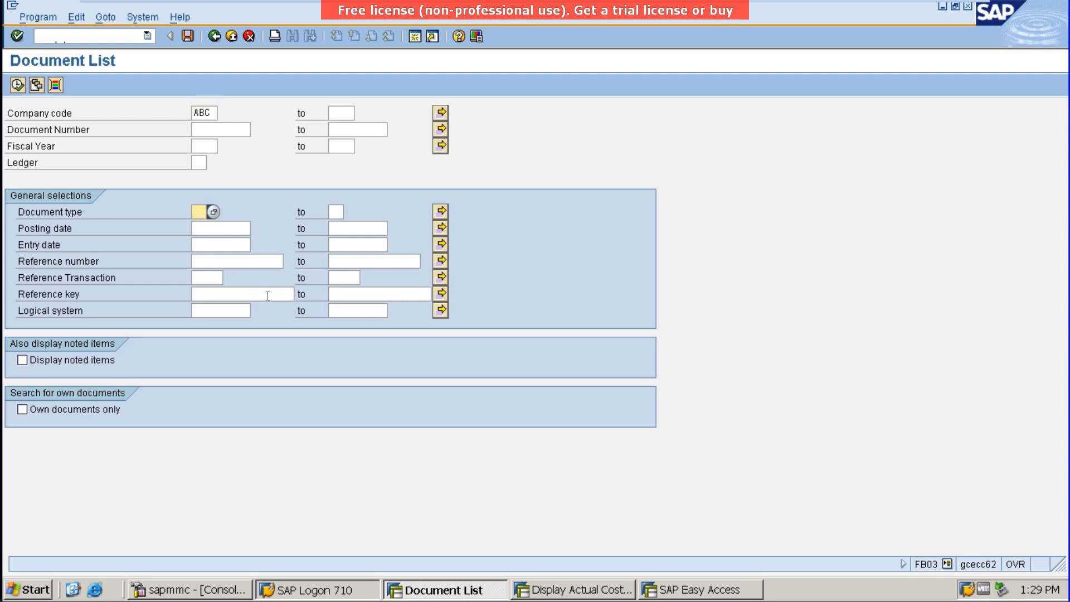
{"action": "type", "text": "kr"}
- Set the posting date to 03.09.2023 and run the document list for company code ABC
{"action": "left_click", "coordinate": [222, 229]}
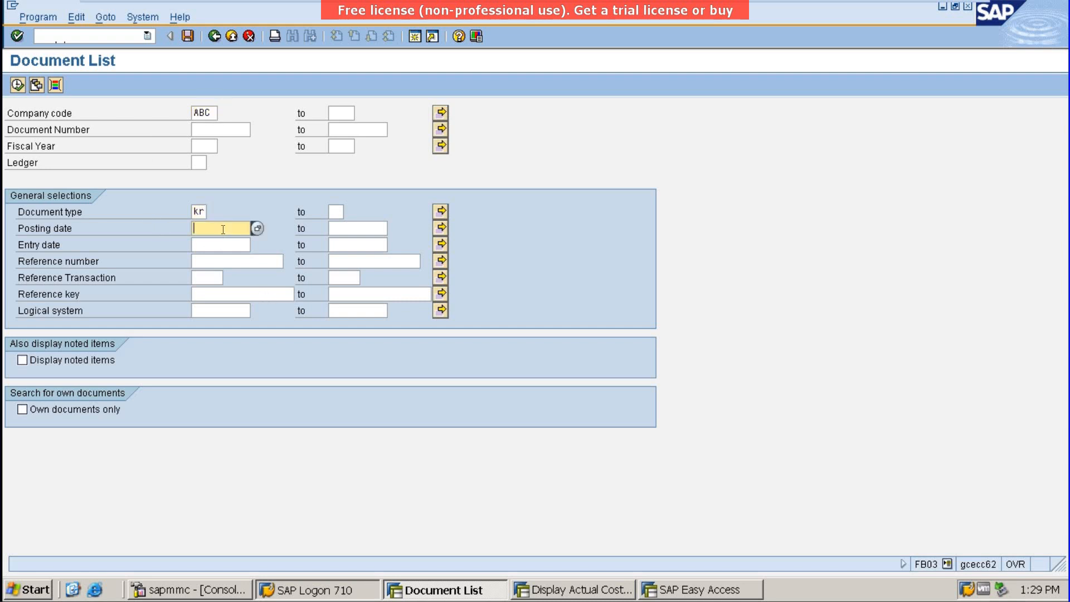
{"action": "type", "text": "03"}
{"action": "type", "text": ",09"}
{"action": "type", "text": ",20"}
{"action": "type", "text": "23"}
{"action": "left_click", "coordinate": [21, 84]}
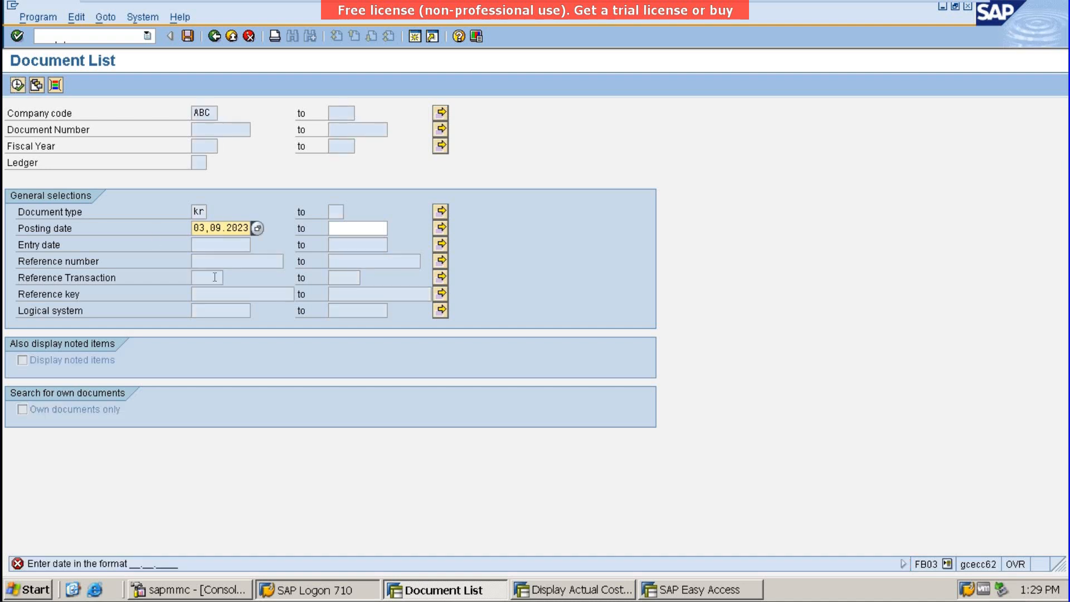
{"action": "left_click", "coordinate": [207, 228]}
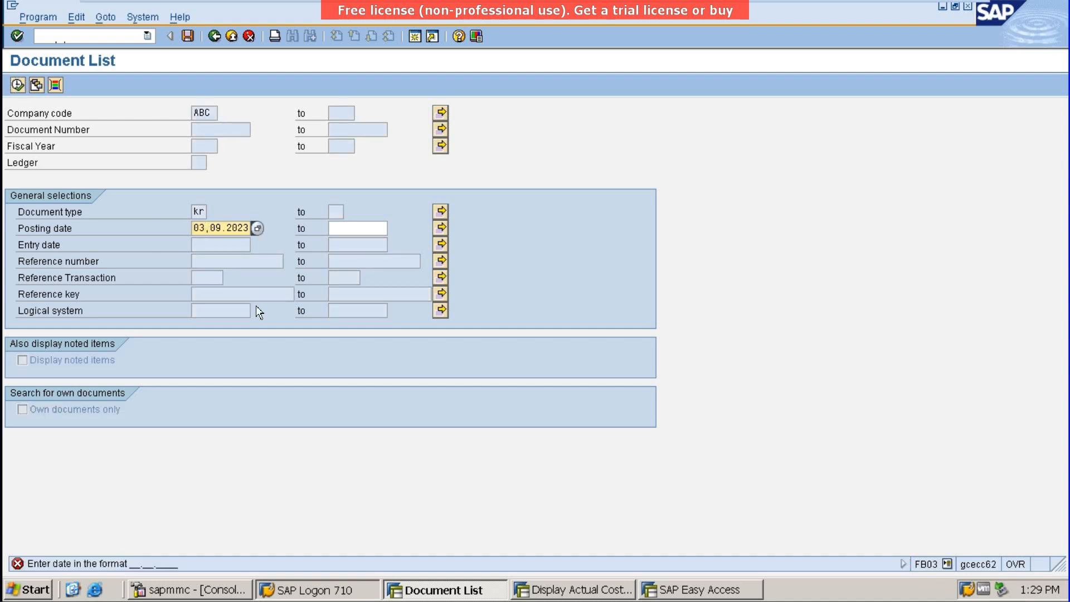
{"action": "key", "text": "Delete"}
{"action": "type", "text": "."}
{"action": "type", "text": "09.2023"}
{"action": "left_click", "coordinate": [19, 84]}
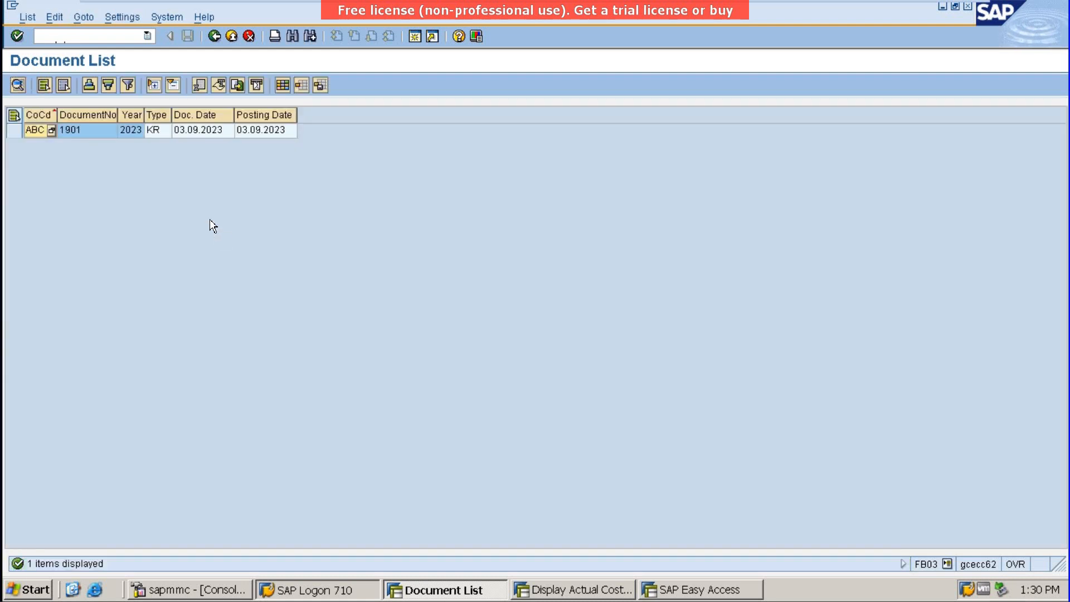
- Open the listed KR invoice document and check the cost center on its Printing Exp line
{"action": "double_click", "coordinate": [96, 128]}
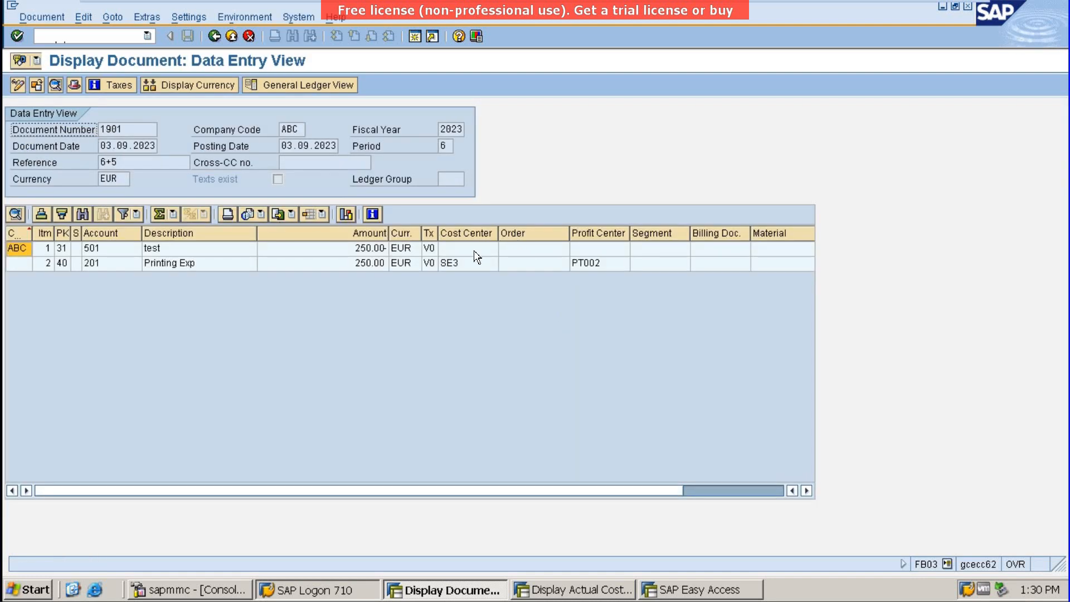
{"action": "left_click", "coordinate": [472, 266]}
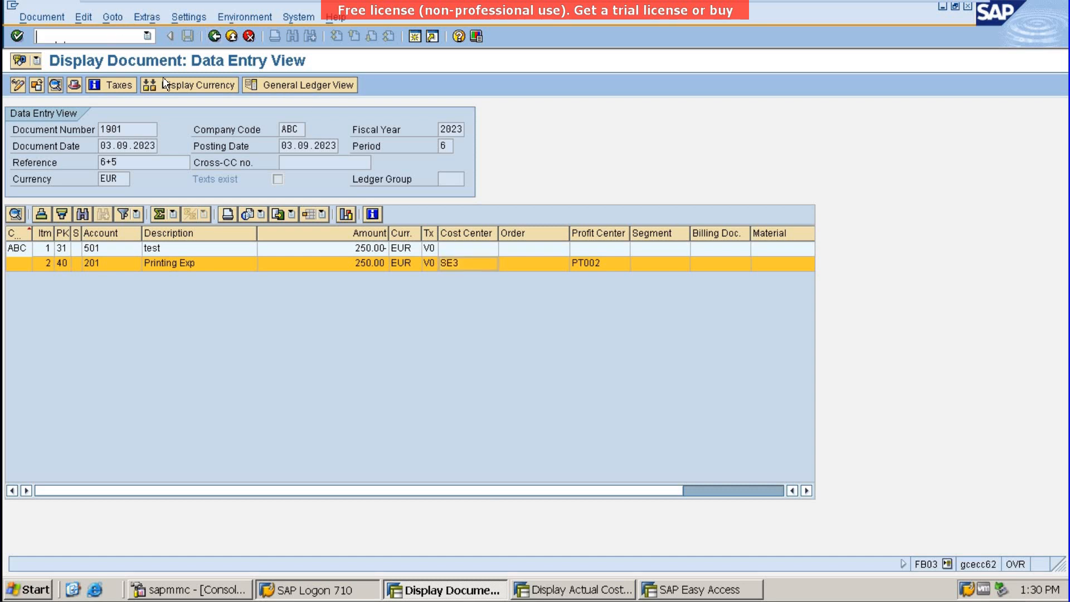
- Rerun the KSB1 report for cost center SE3 and compare its original and reposted Printing Exp lines
{"action": "left_click", "coordinate": [588, 592]}
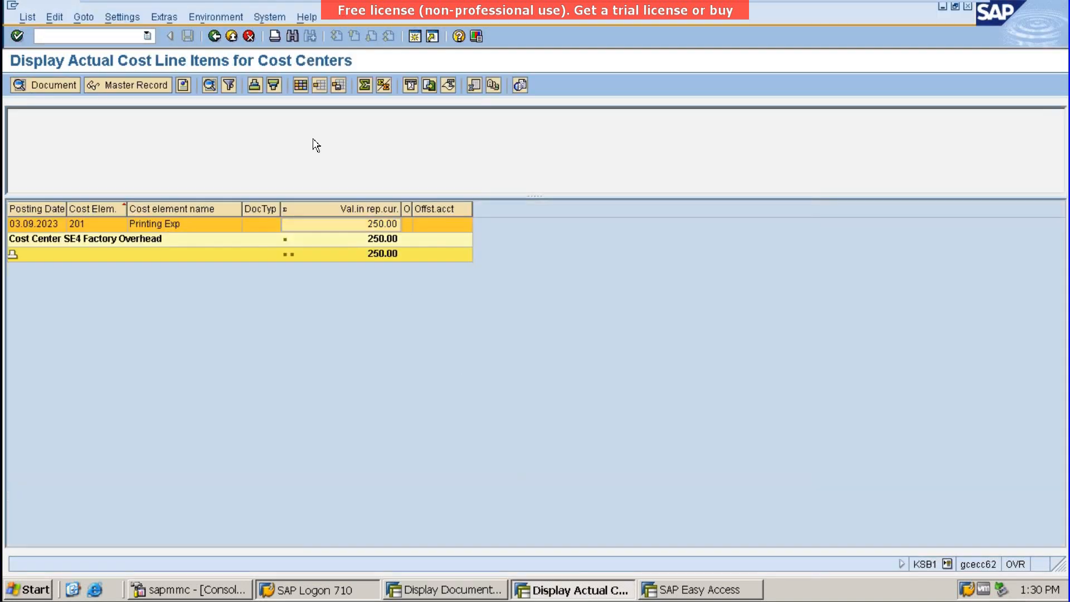
{"action": "left_click", "coordinate": [214, 38]}
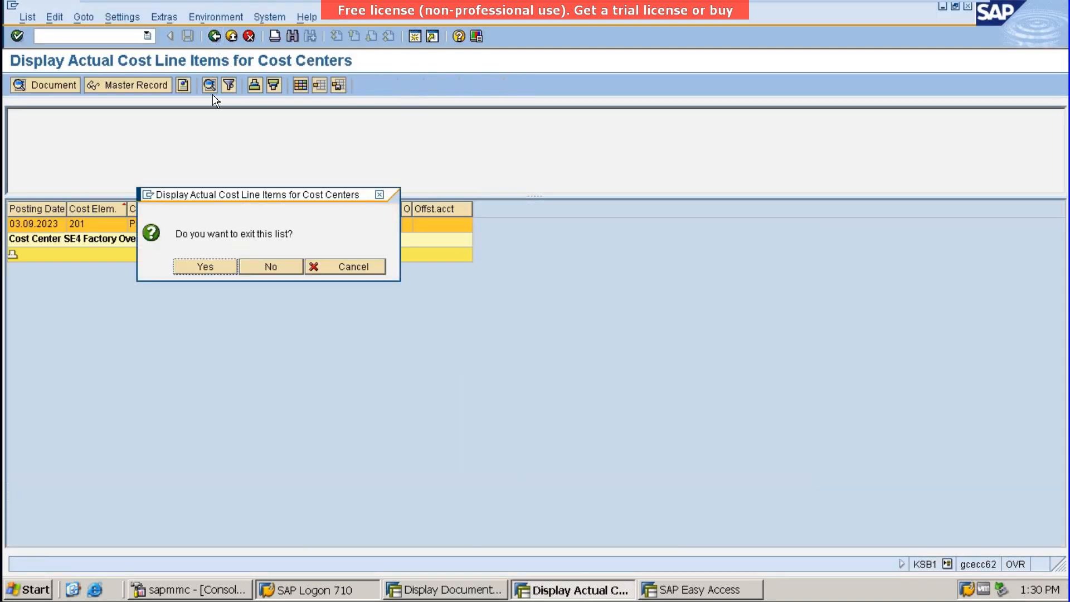
{"action": "left_click", "coordinate": [216, 265]}
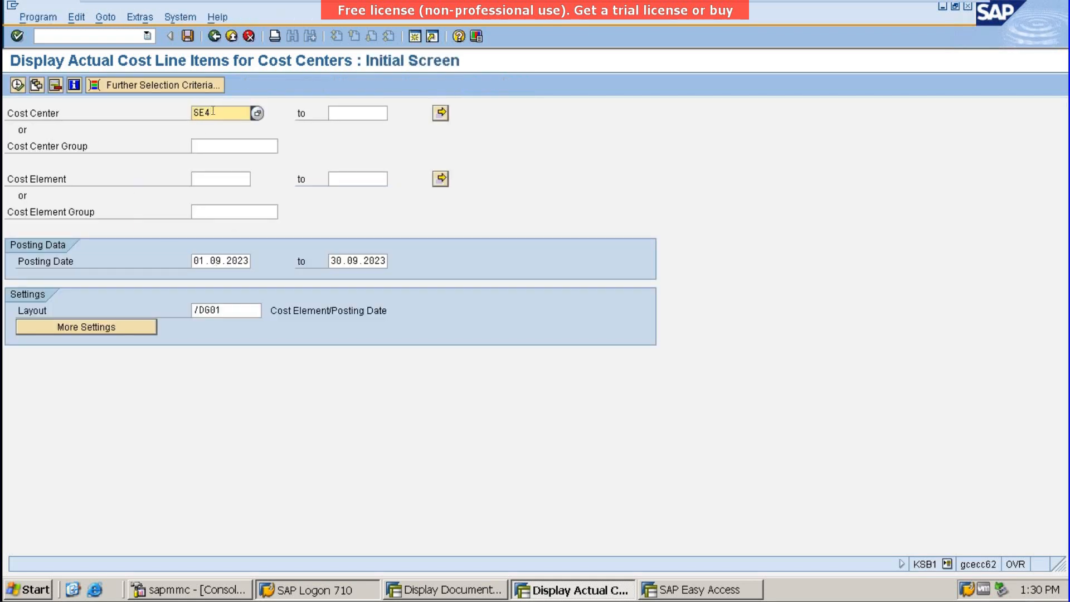
{"action": "key", "text": "BackSpace"}
{"action": "type", "text": "3"}
{"action": "left_click", "coordinate": [12, 90]}
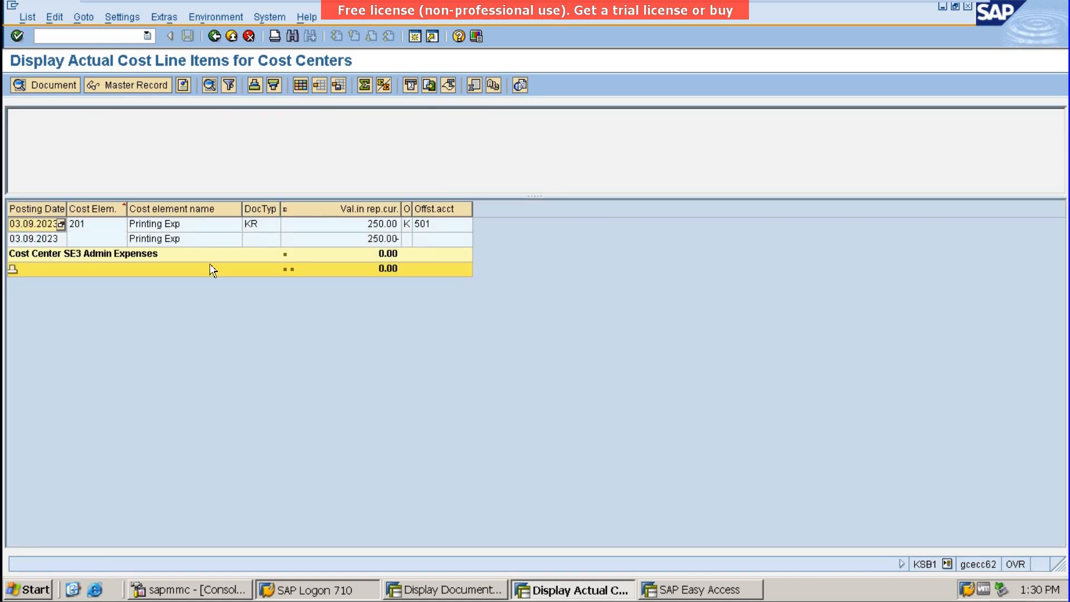
{"action": "left_click", "coordinate": [202, 227]}
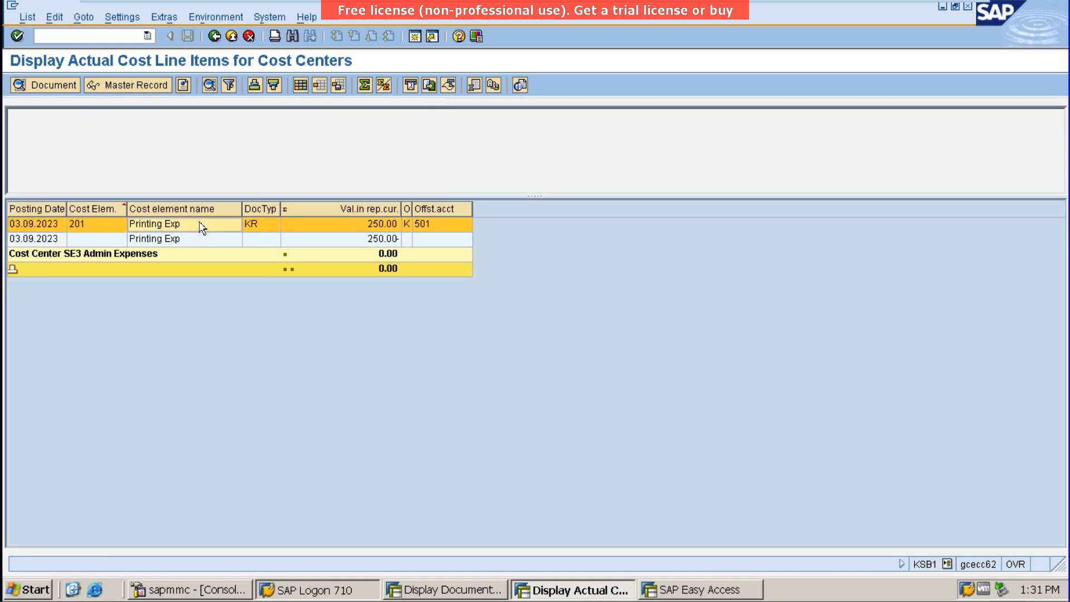
{"action": "left_click", "coordinate": [200, 239]}
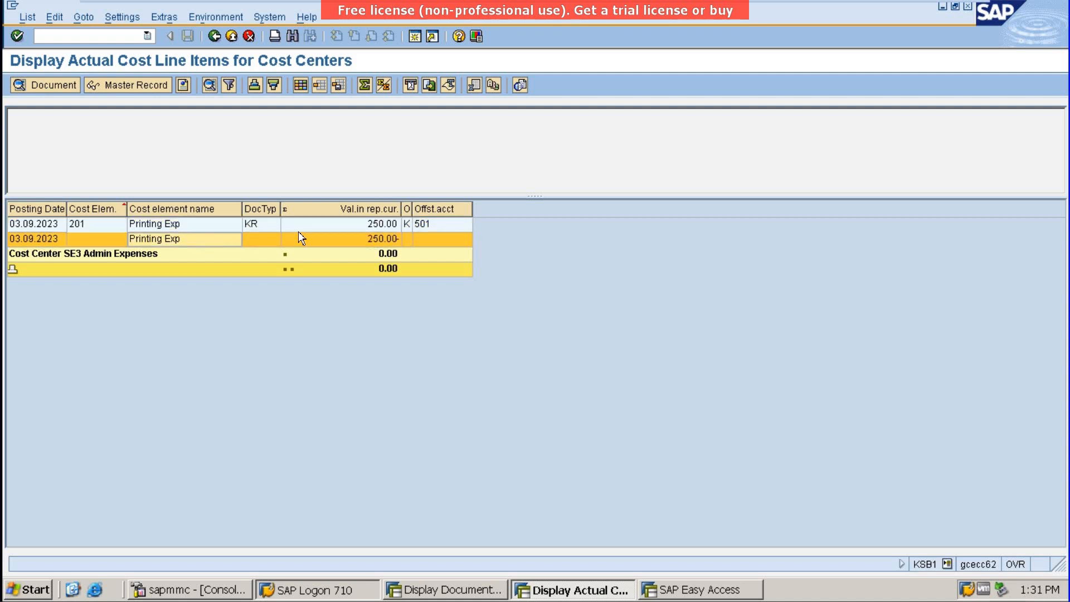
{"action": "left_click", "coordinate": [373, 223]}
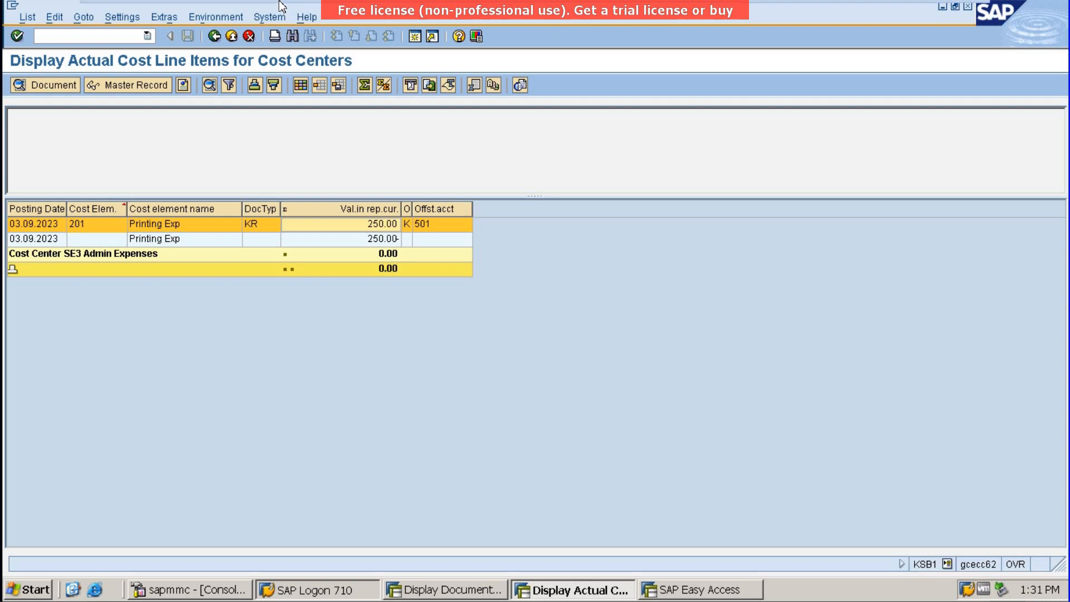
{"action": "mouse_move", "coordinate": [282, 5]}
{"action": "mouse_move", "coordinate": [584, 4]}
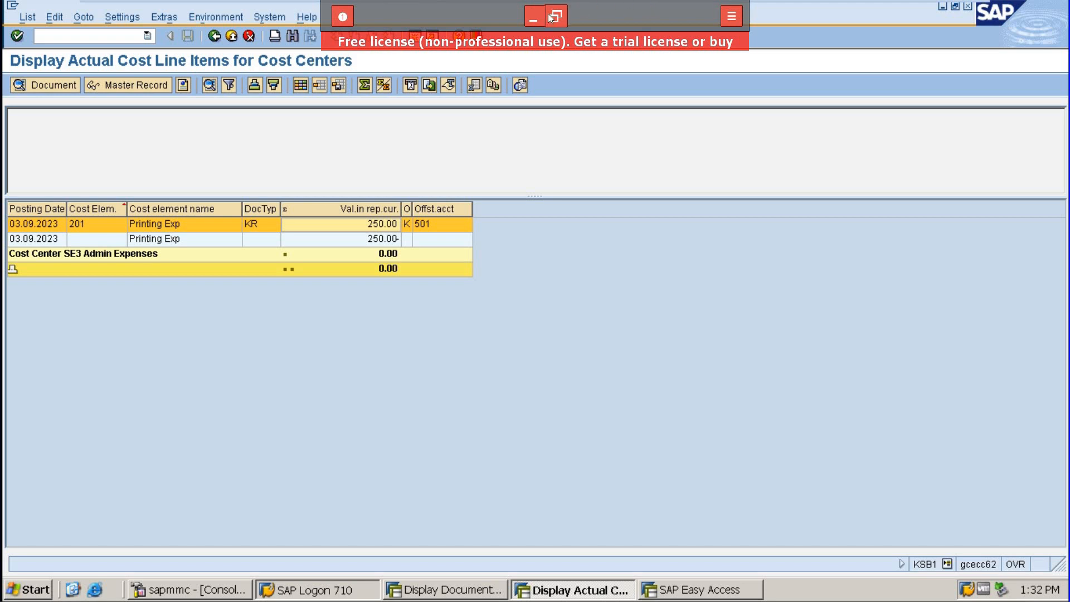